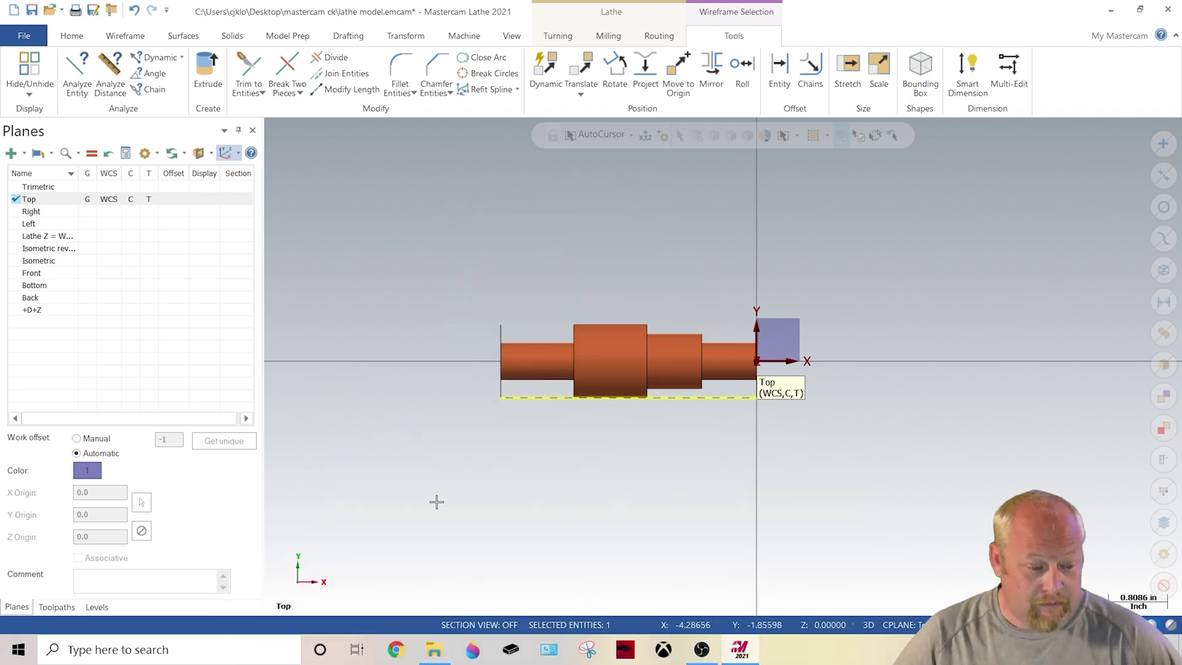
Orbit the shaft to inspect the stock circles, then return to Top view.
{"action": "middle_click_drag", "start_coordinate": [477, 469], "coordinate": [470, 409]}
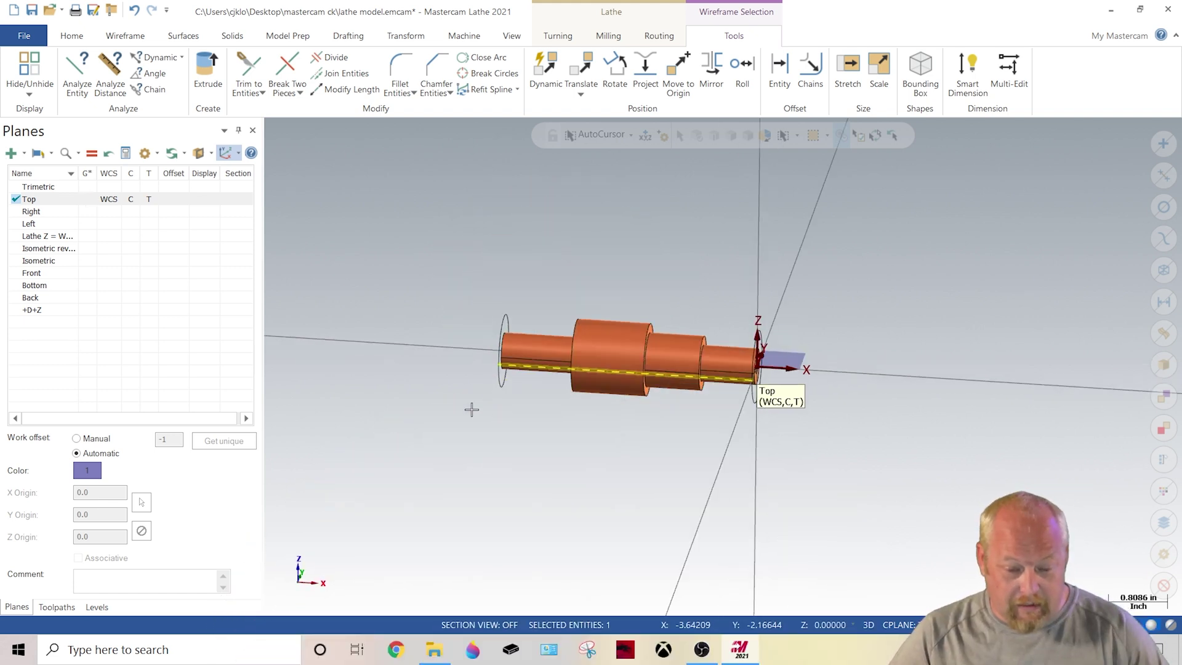
{"action": "key", "text": "Escape"}
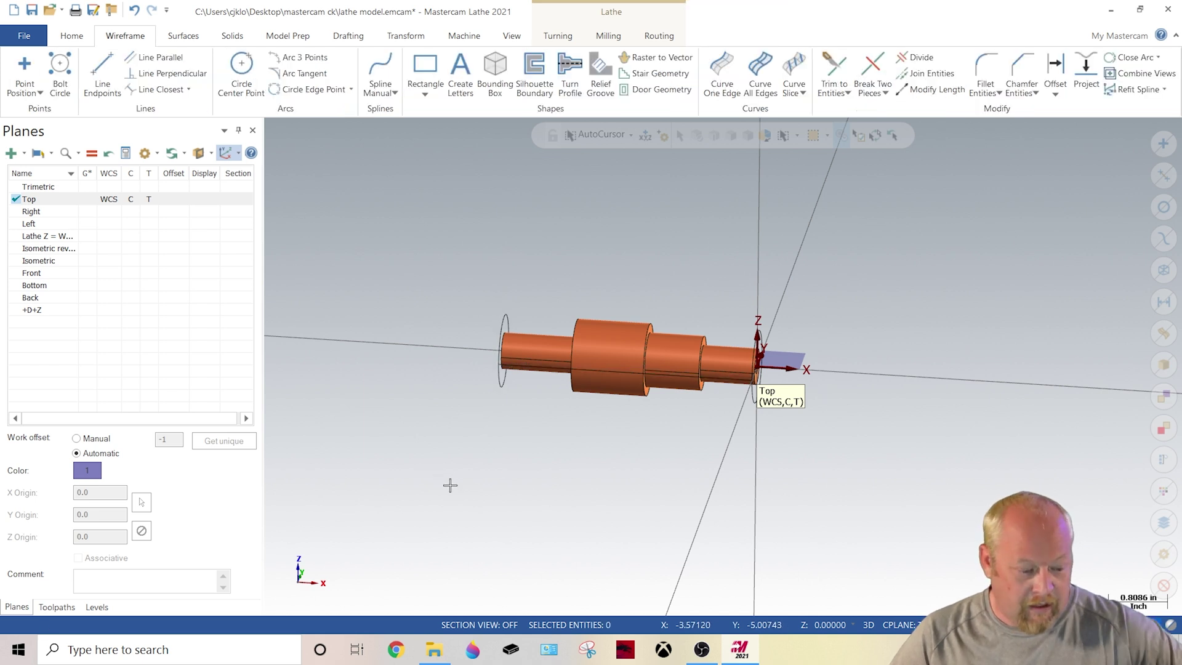
{"action": "scroll", "coordinate": [577, 279], "scroll_direction": "up", "scroll_amount": 2}
{"action": "key", "text": "alt+1"}
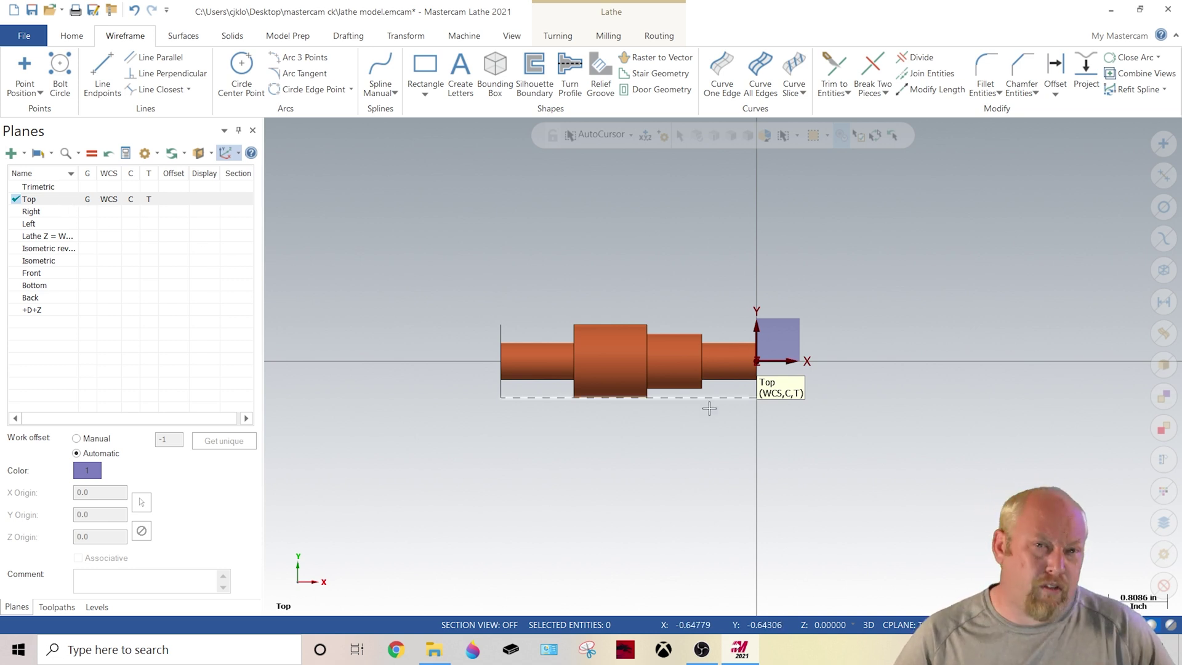
{"action": "middle_click_drag", "start_coordinate": [860, 367], "coordinate": [711, 353]}
{"action": "scroll", "coordinate": [711, 352], "scroll_direction": "up", "scroll_amount": 3}
{"action": "scroll", "coordinate": [678, 296], "scroll_direction": "down", "scroll_amount": 2}
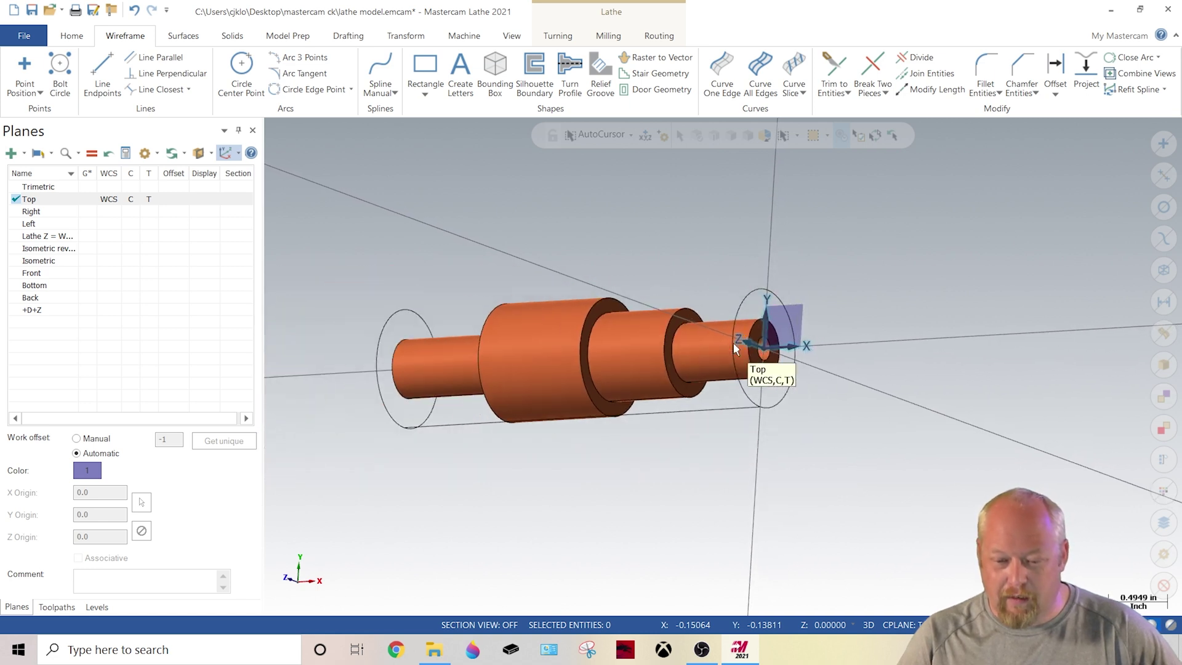
{"action": "key", "text": "alt+1"}
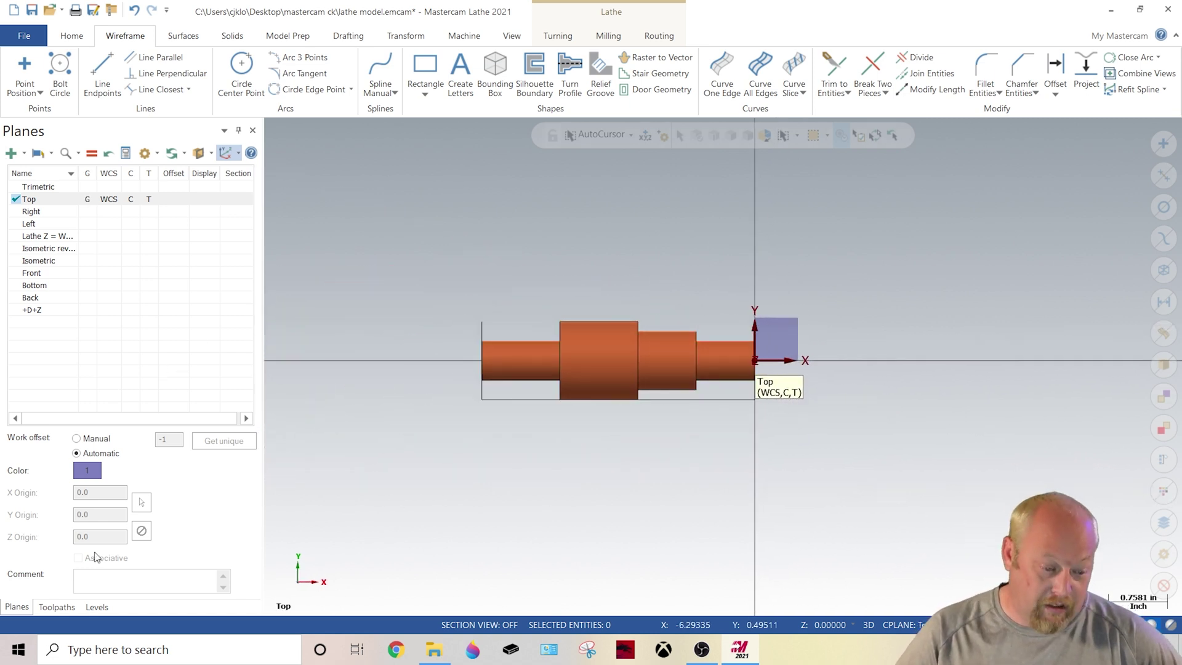
Make level 2 'stock size' the active level while keeping level 1 visible.
{"action": "left_click", "coordinate": [96, 607]}
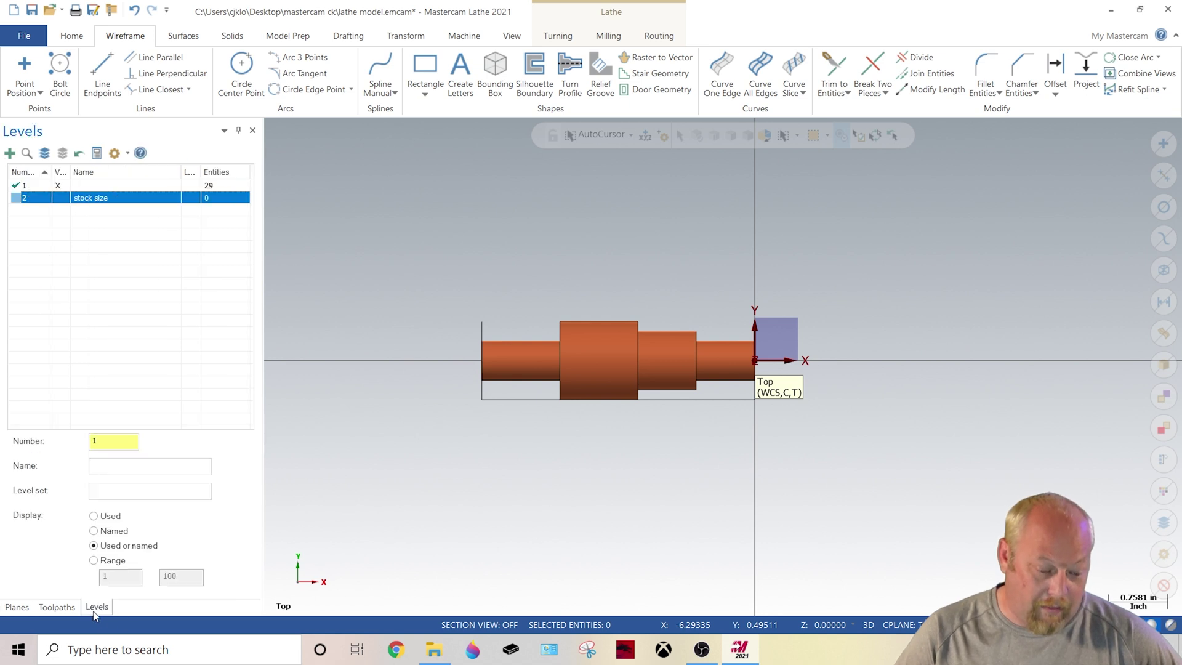
{"action": "left_click", "coordinate": [19, 196]}
{"action": "left_click", "coordinate": [58, 185]}
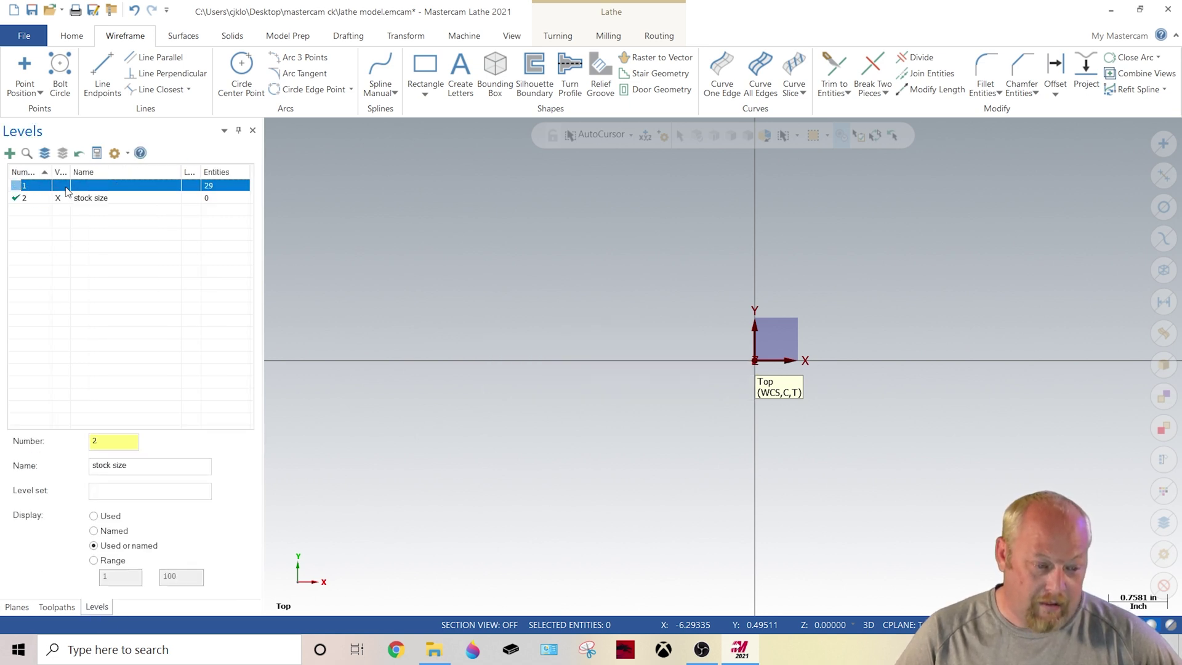
{"action": "left_click", "coordinate": [58, 185]}
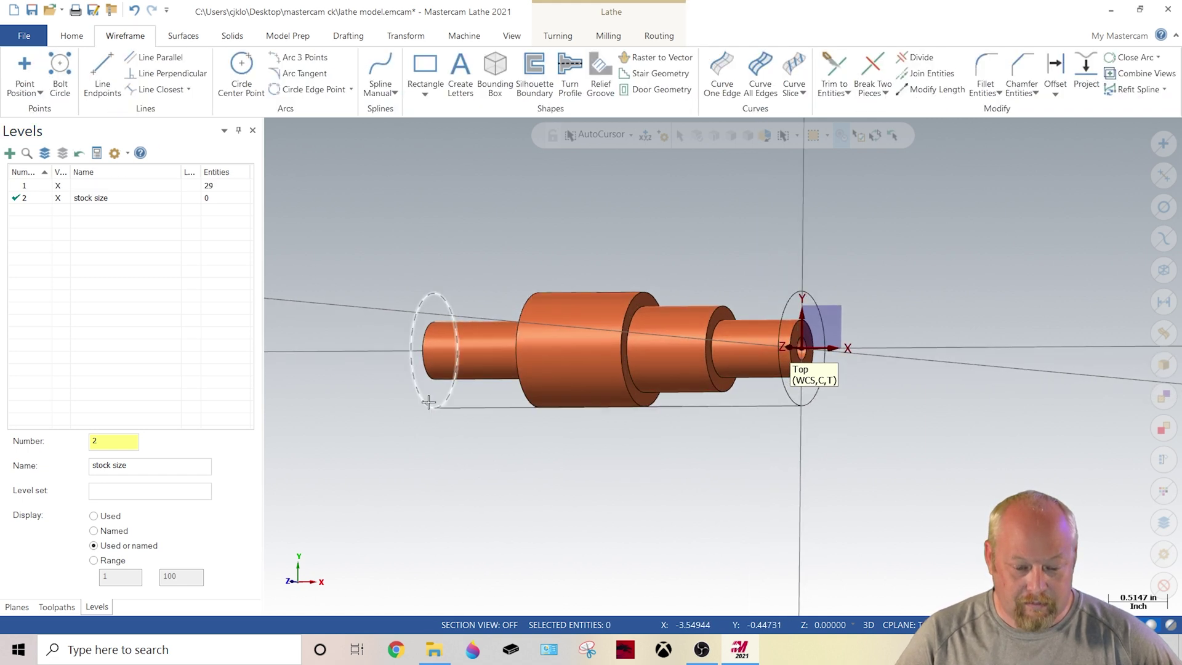
Move both stock circles and the bottom line to level 2 'stock size', then check them alone.
{"action": "left_click", "coordinate": [427, 398]}
{"action": "left_click", "coordinate": [449, 404]}
{"action": "left_click", "coordinate": [795, 293]}
{"action": "right_click", "coordinate": [771, 217]}
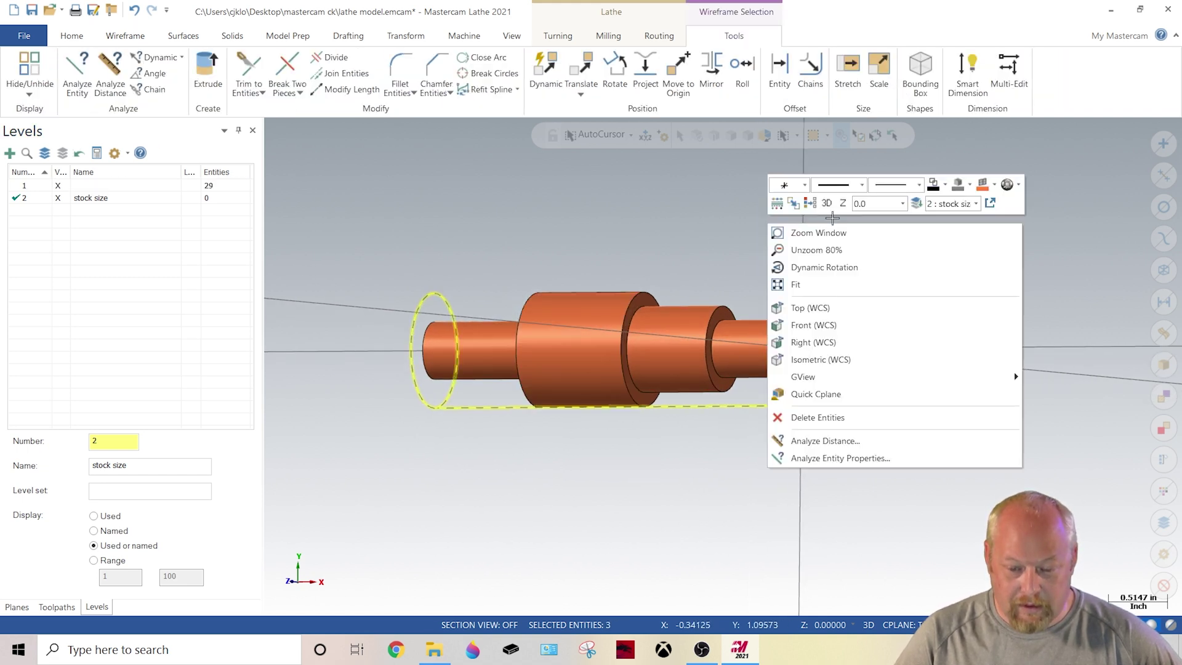
{"action": "left_click", "coordinate": [914, 204]}
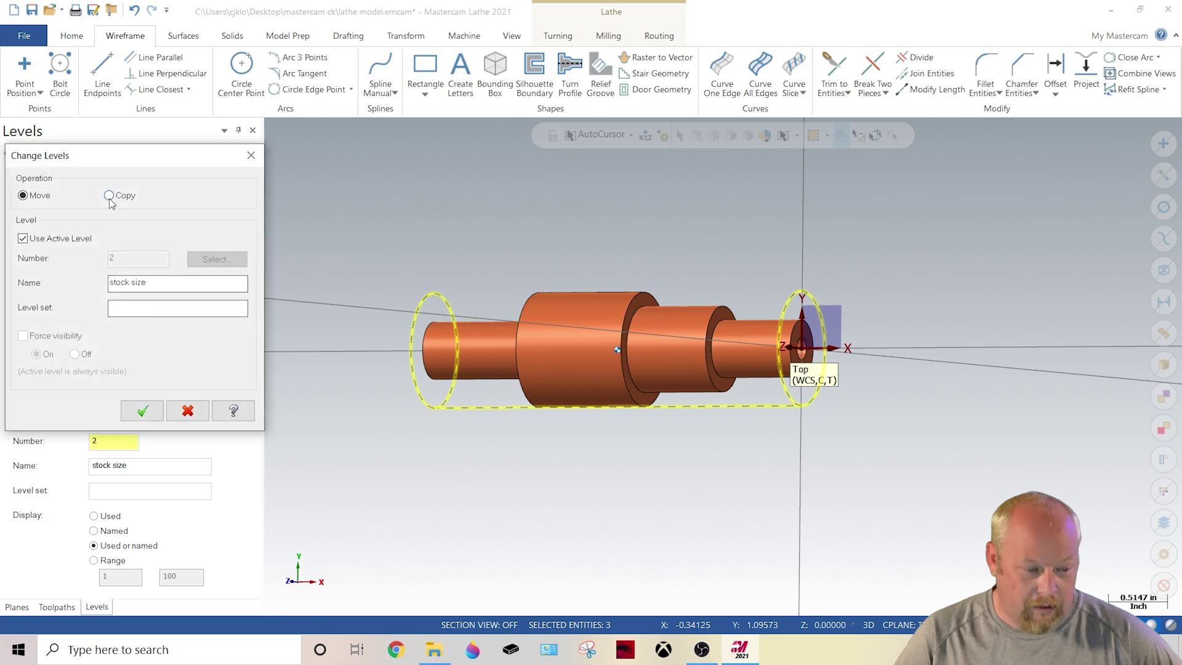
{"action": "left_click", "coordinate": [142, 411]}
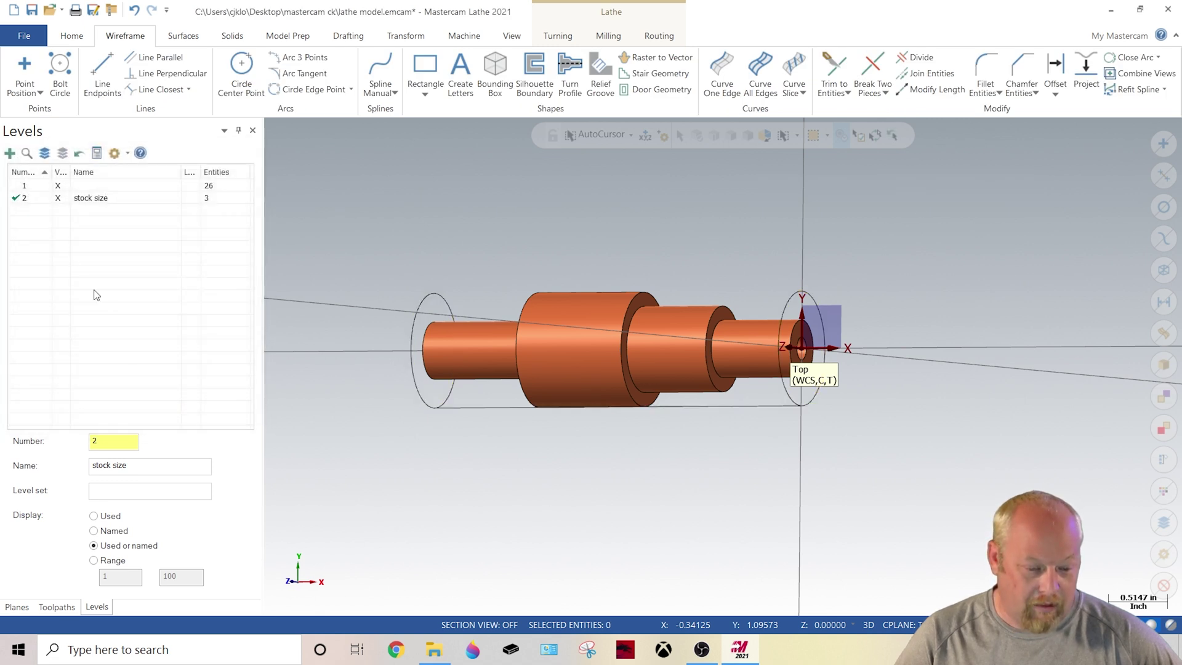
{"action": "left_click", "coordinate": [58, 185]}
{"action": "scroll", "coordinate": [733, 409], "scroll_direction": "down", "scroll_amount": 1}
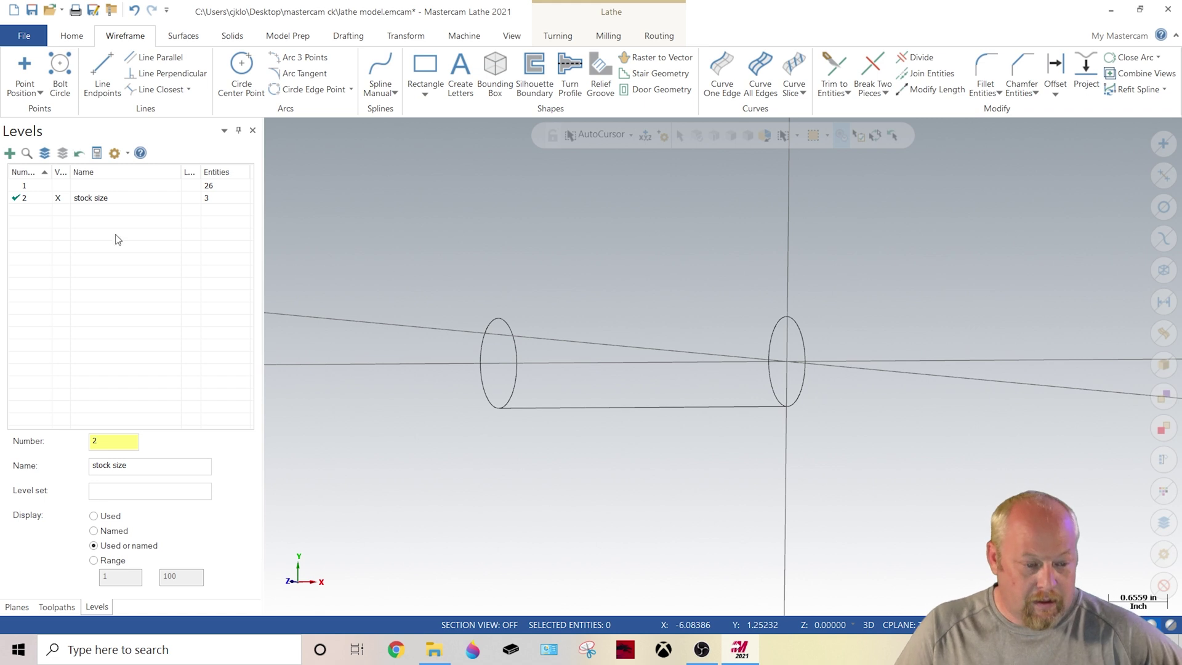
{"action": "left_click", "coordinate": [57, 185]}
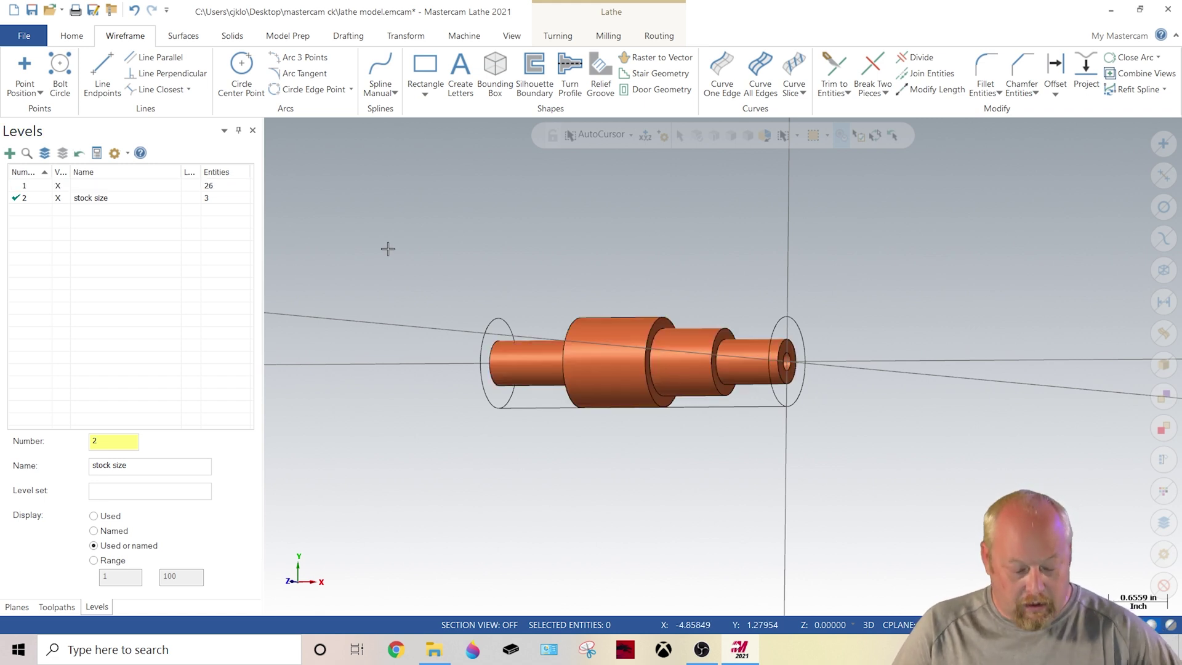
Show the Toolpaths tree and open Stock setup under Properties - Lathe Default.
{"action": "left_click", "coordinate": [73, 606]}
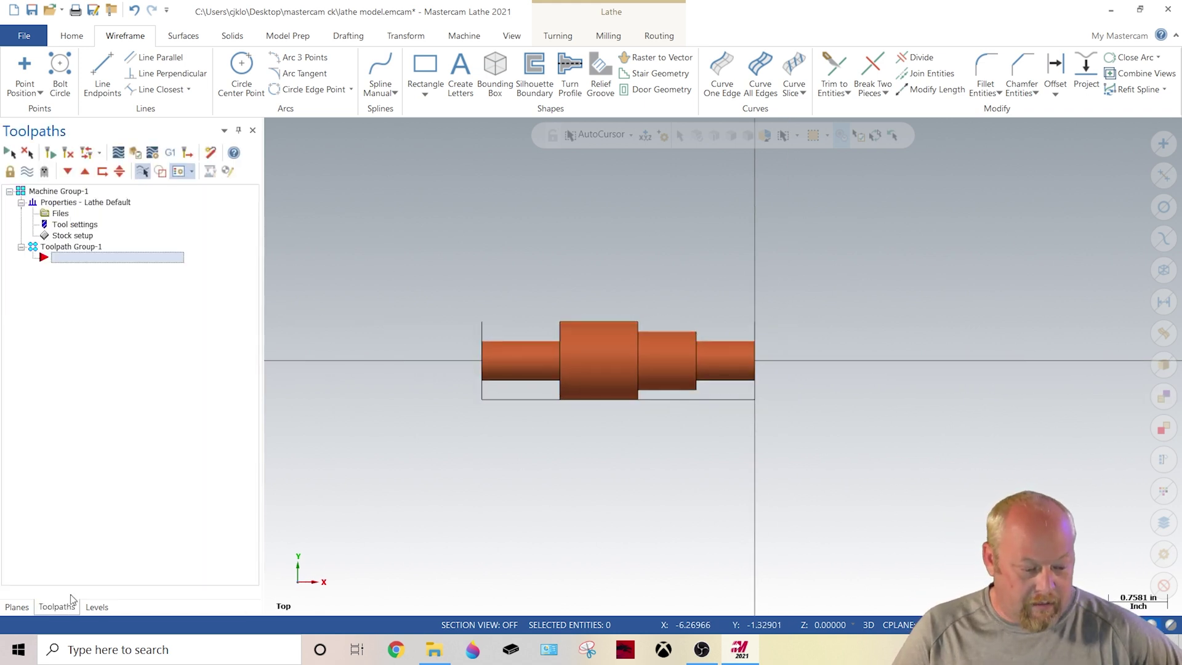
{"action": "left_click", "coordinate": [18, 608]}
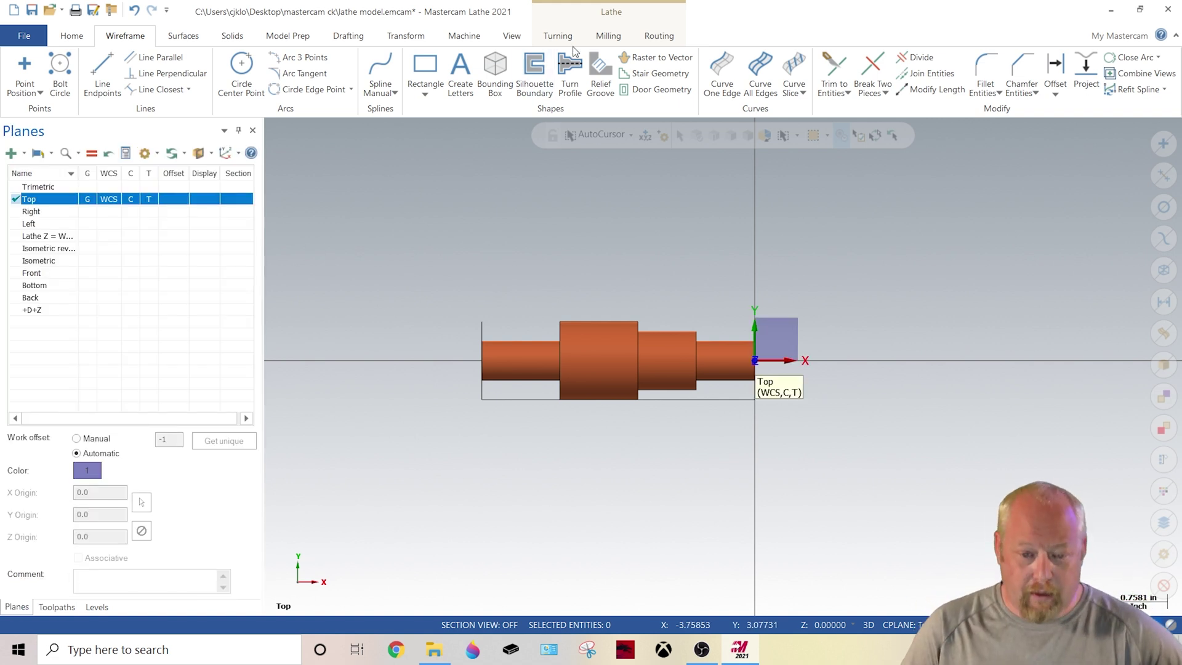
{"action": "left_click", "coordinate": [92, 608]}
{"action": "left_click", "coordinate": [57, 607]}
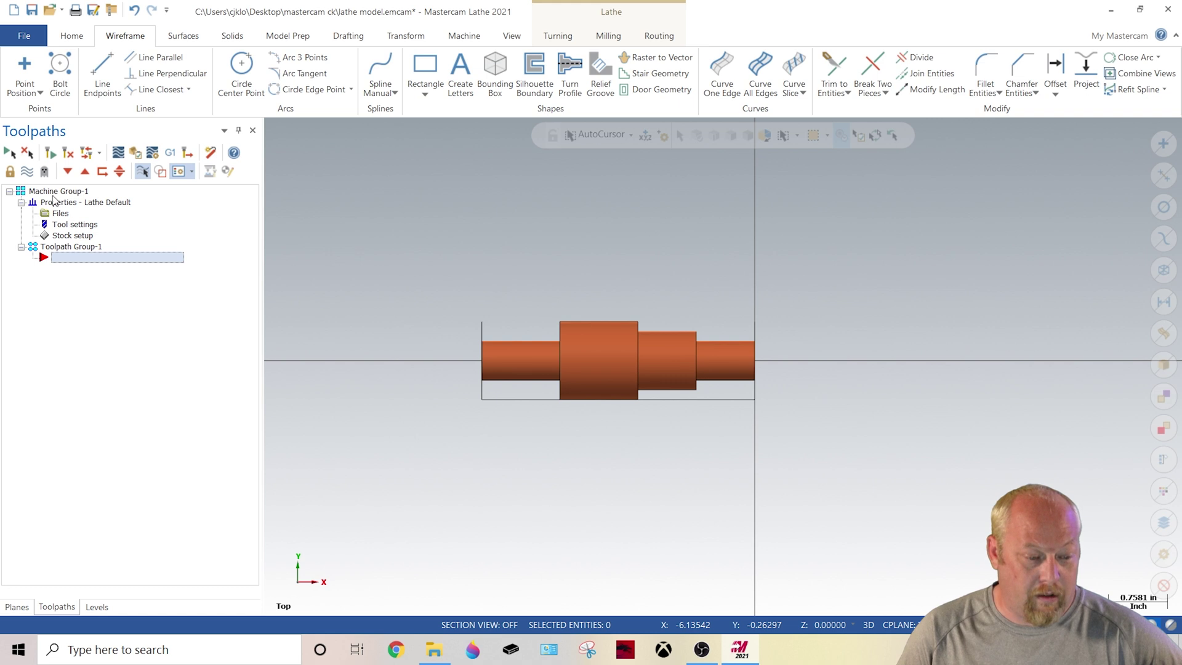
{"action": "left_click", "coordinate": [75, 237]}
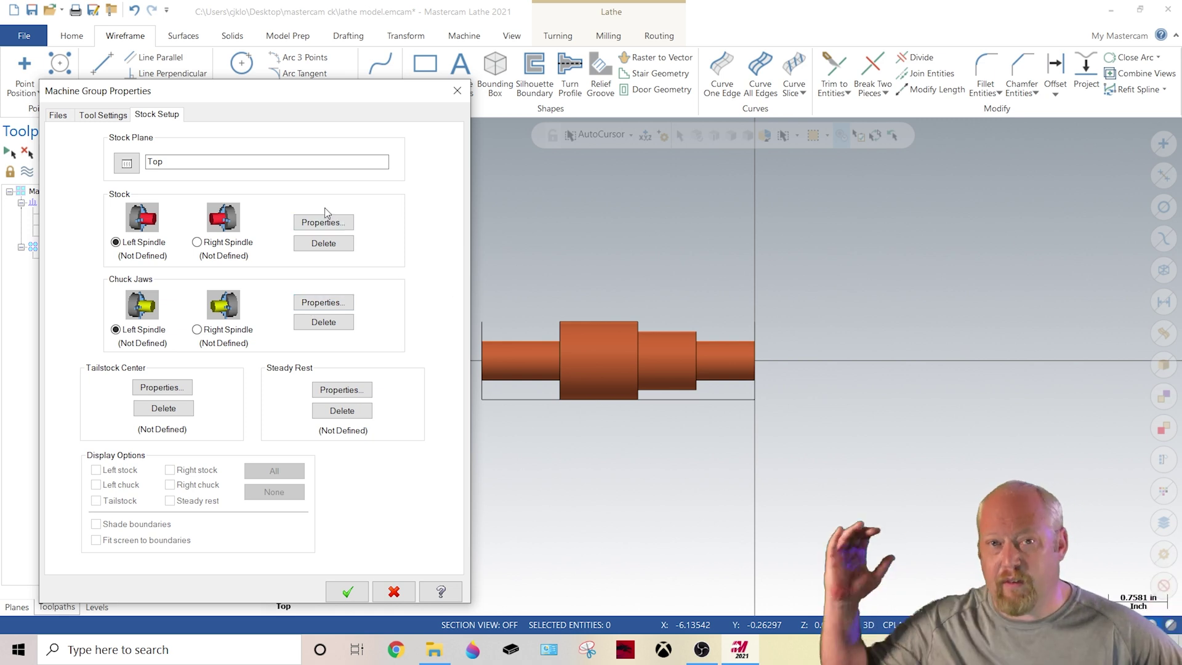
Define the left-spindle cylinder stock as 1.0 OD, using the lower stock line for a 3.5 length.
{"action": "left_click", "coordinate": [331, 225]}
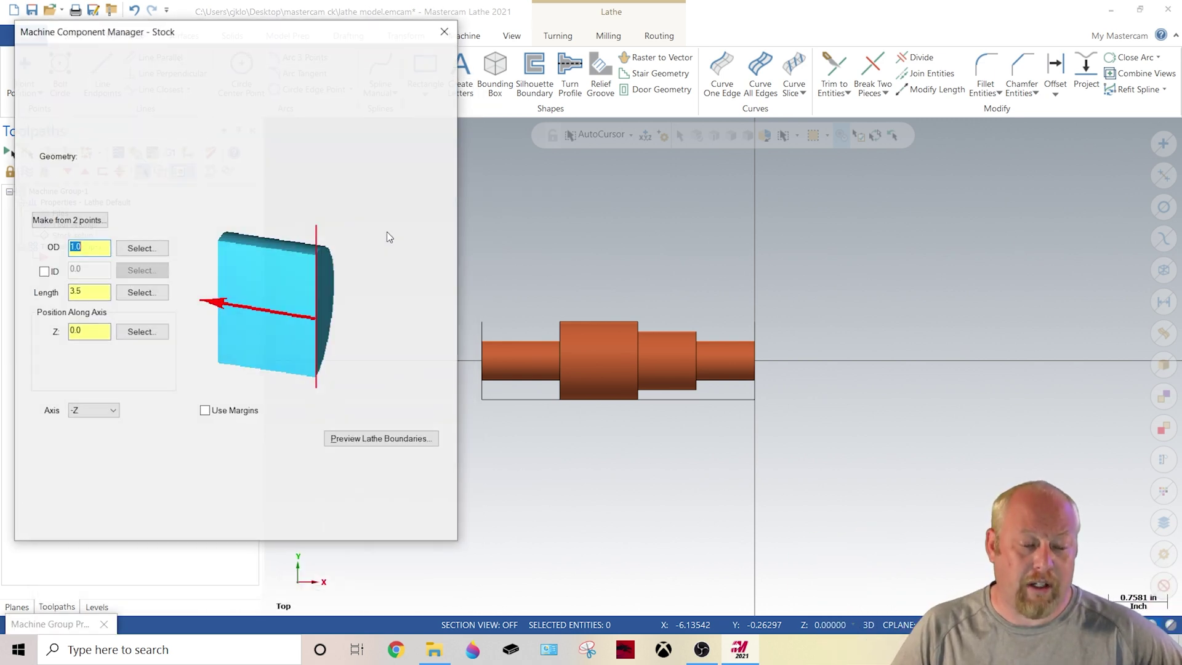
{"action": "left_click", "coordinate": [157, 248]}
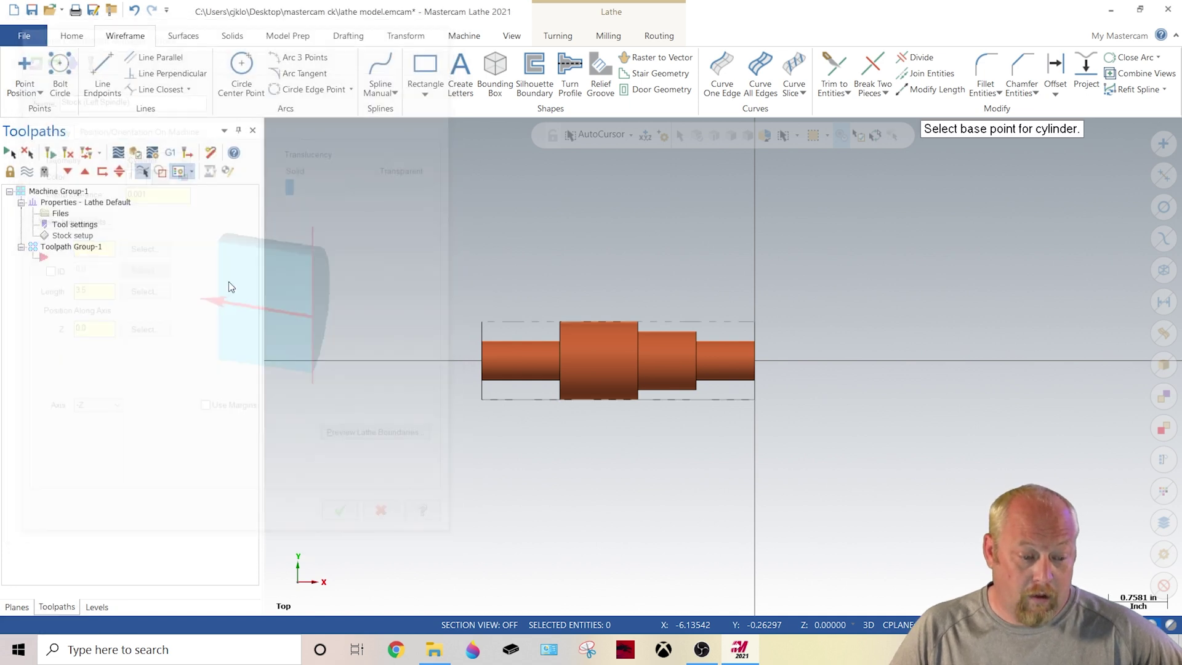
{"action": "key", "text": "alt+7"}
{"action": "scroll", "coordinate": [609, 373], "scroll_direction": "up", "scroll_amount": 6}
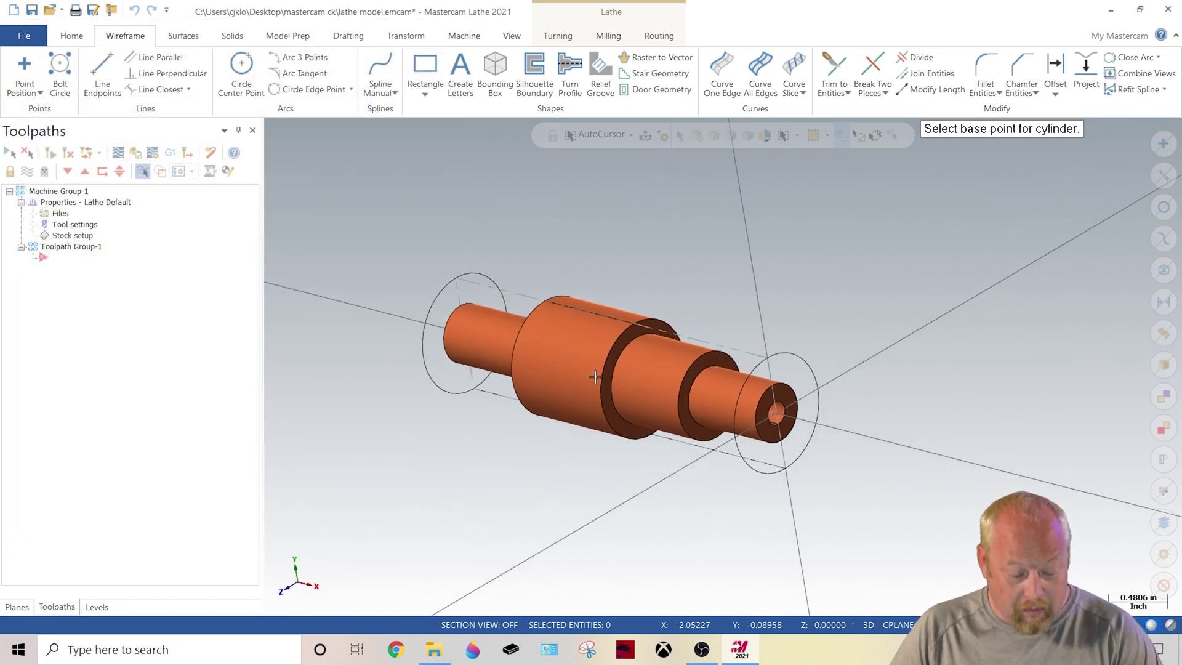
{"action": "scroll", "coordinate": [623, 373], "scroll_direction": "down", "scroll_amount": 3}
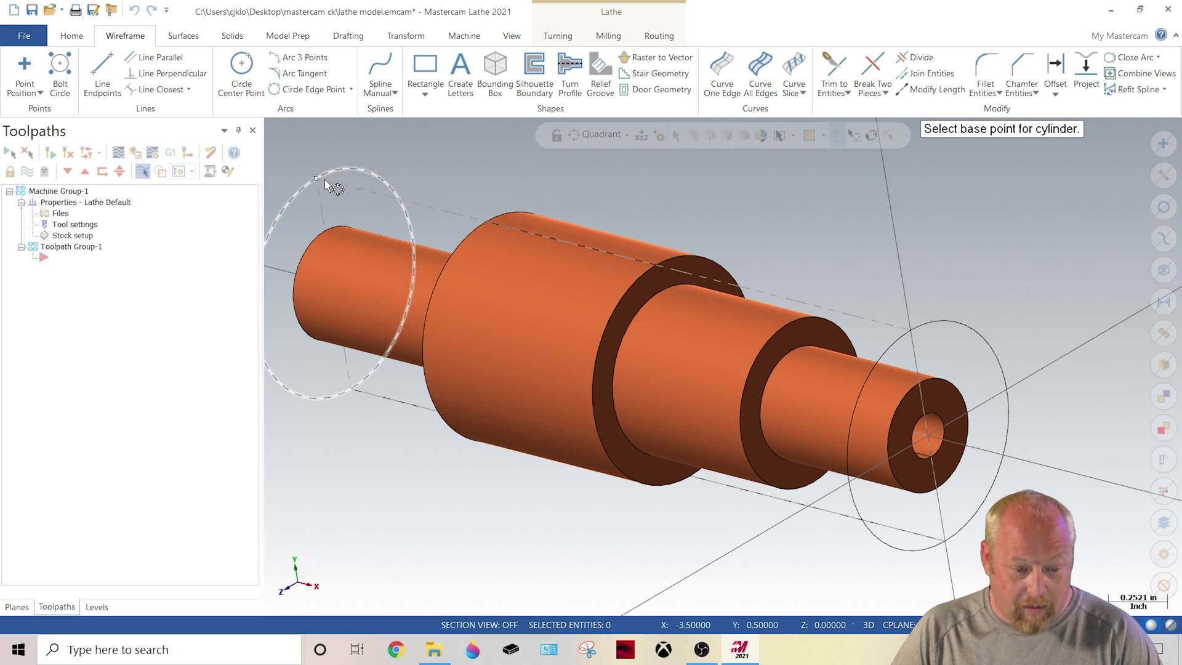
{"action": "left_click", "coordinate": [338, 186]}
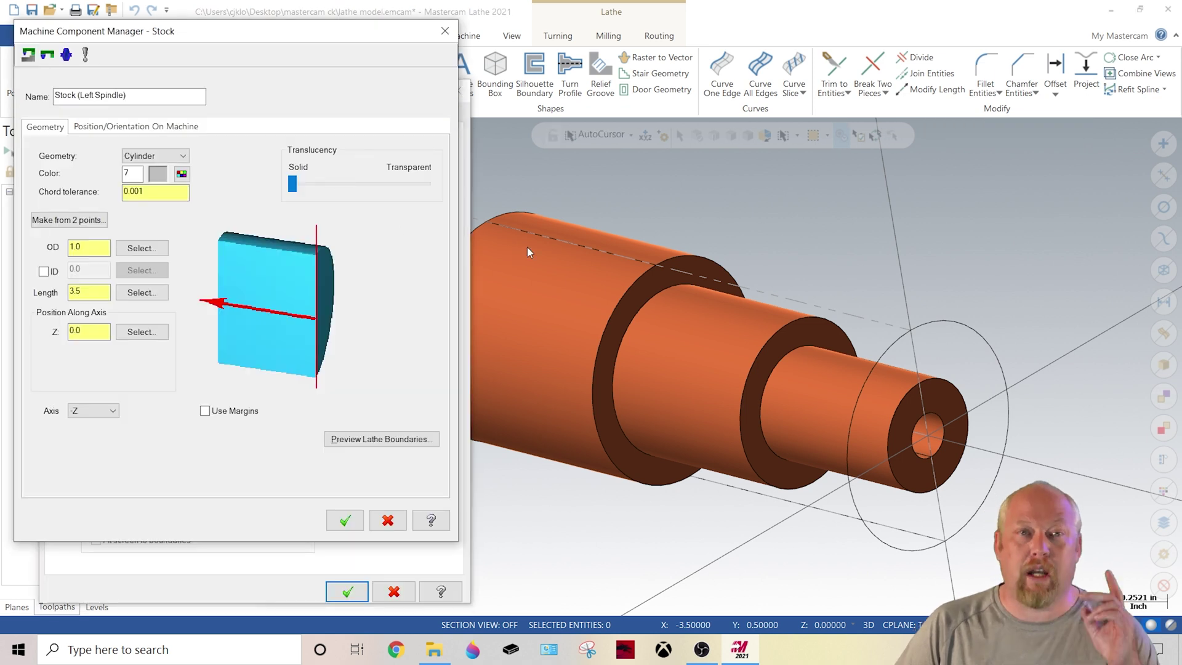
{"action": "left_click", "coordinate": [140, 293]}
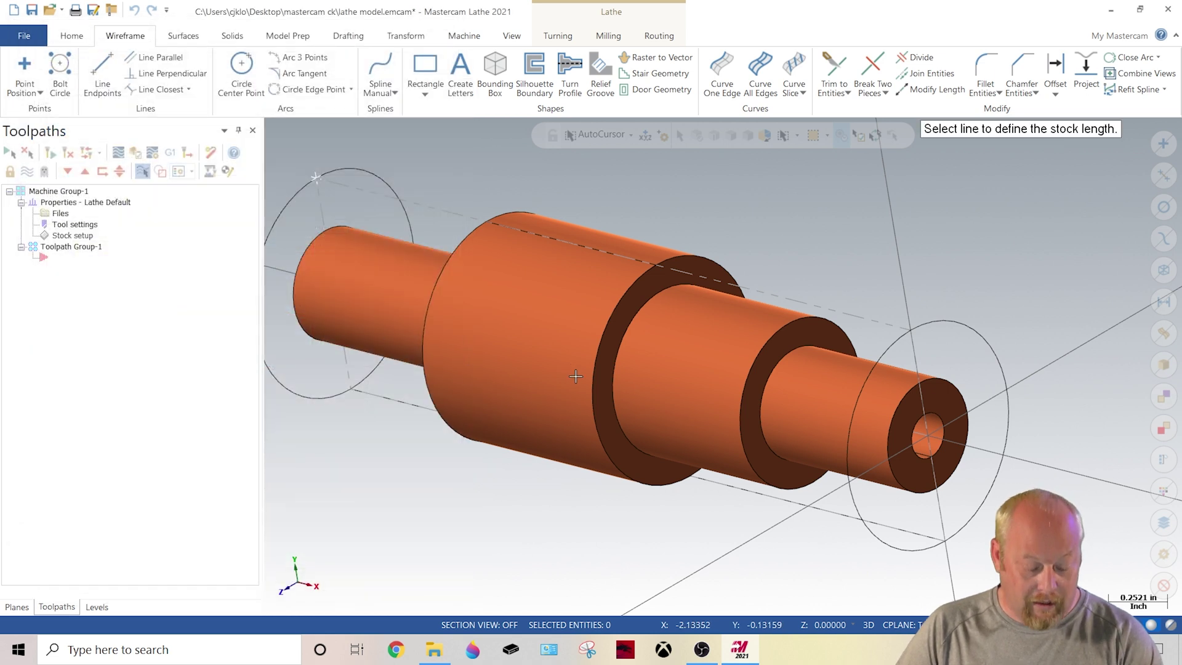
{"action": "scroll", "coordinate": [597, 386], "scroll_direction": "down", "scroll_amount": 3}
{"action": "scroll", "coordinate": [597, 386], "scroll_direction": "down", "scroll_amount": 2}
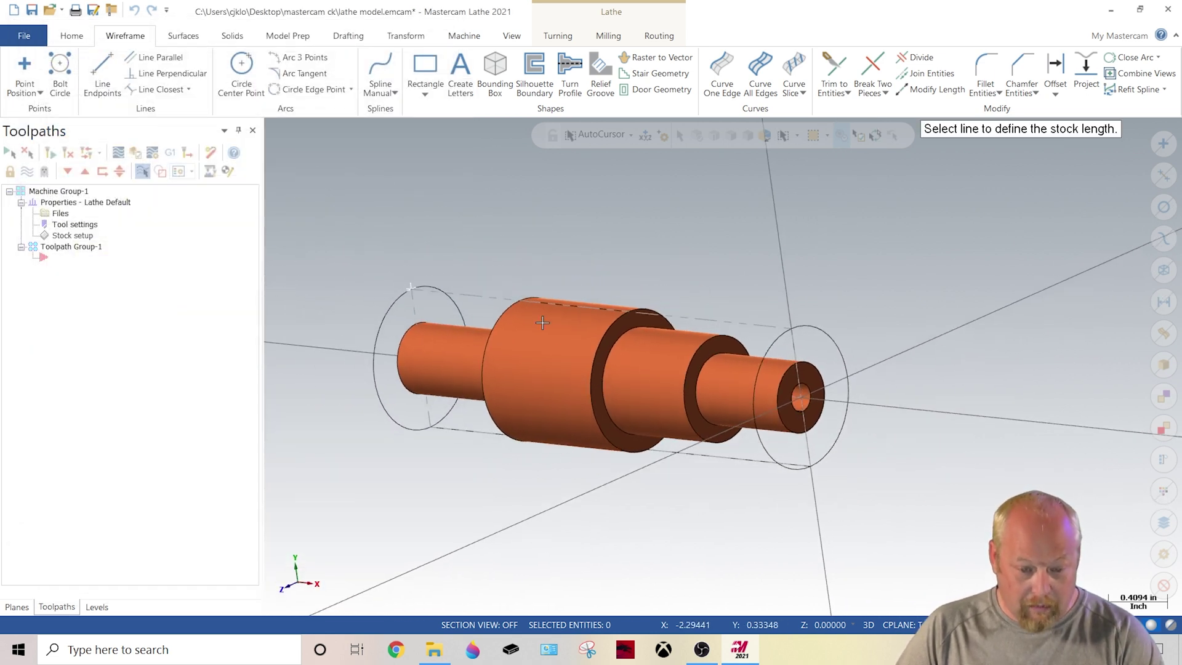
{"action": "left_click", "coordinate": [758, 462]}
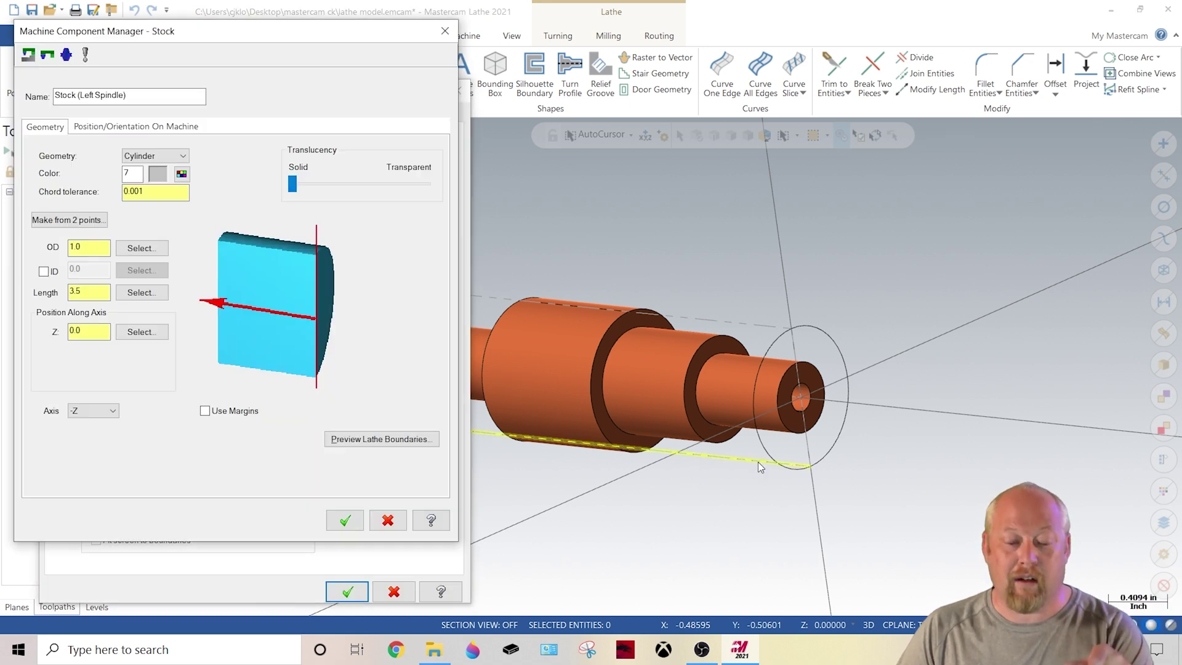
{"action": "left_click", "coordinate": [345, 520]}
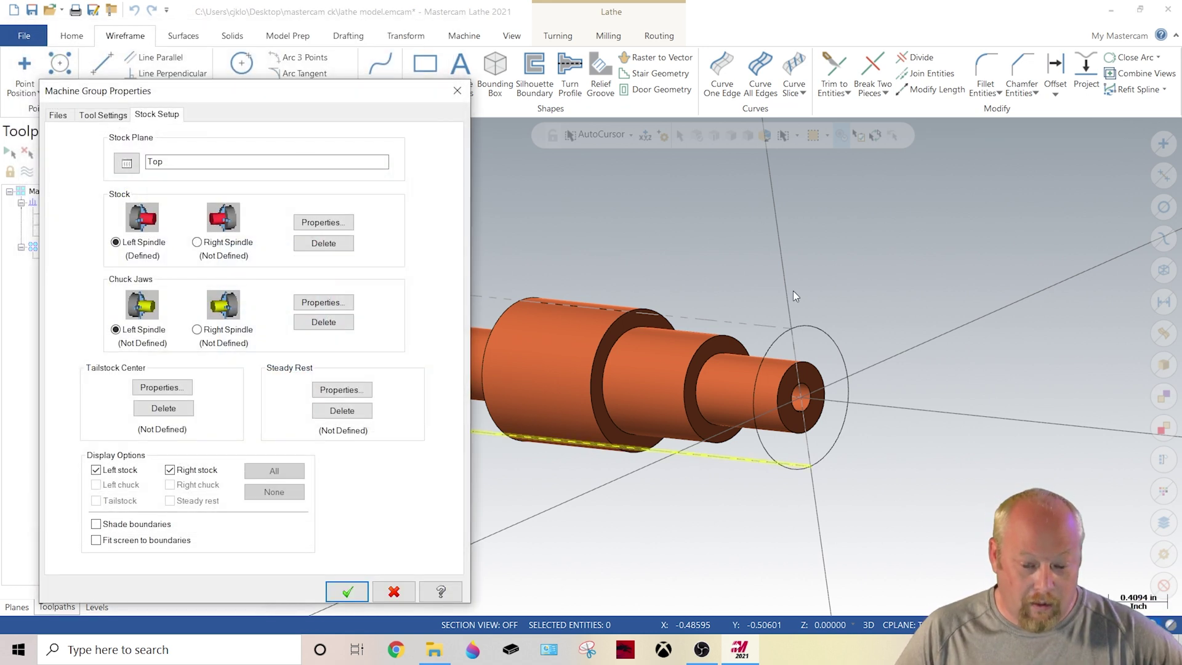
{"action": "left_click", "coordinate": [347, 592]}
Show the part in Top view with nothing selected.
{"action": "left_click", "coordinate": [601, 361]}
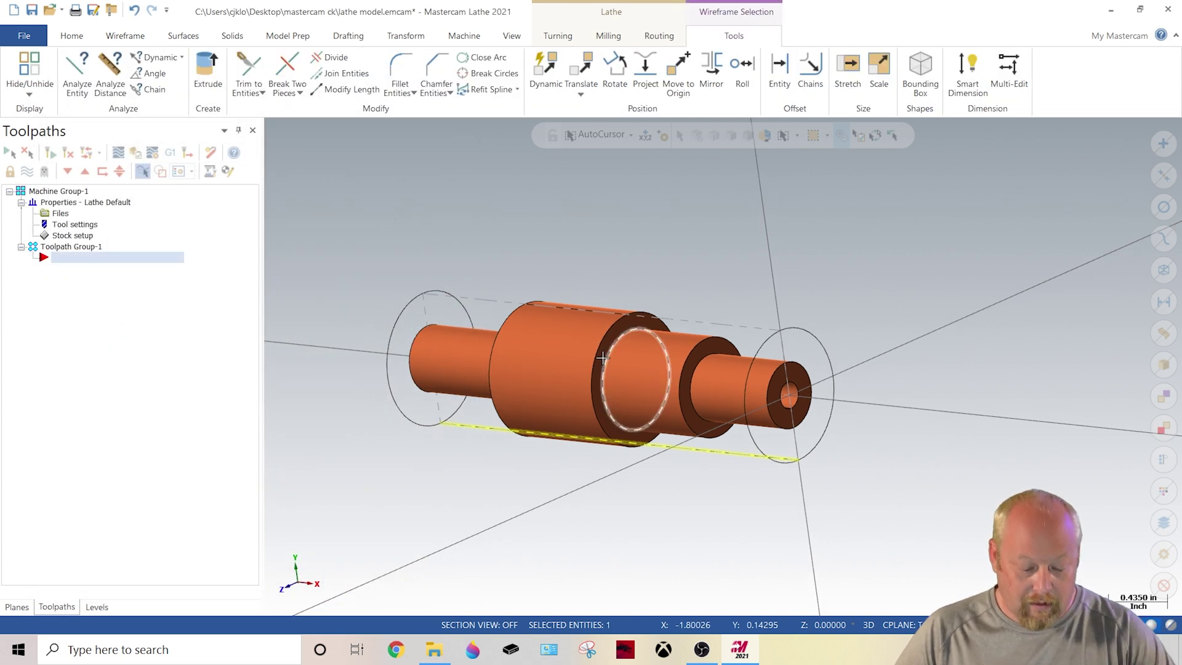
{"action": "key", "text": "alt+1"}
{"action": "scroll", "coordinate": [483, 375], "scroll_direction": "up", "scroll_amount": 1}
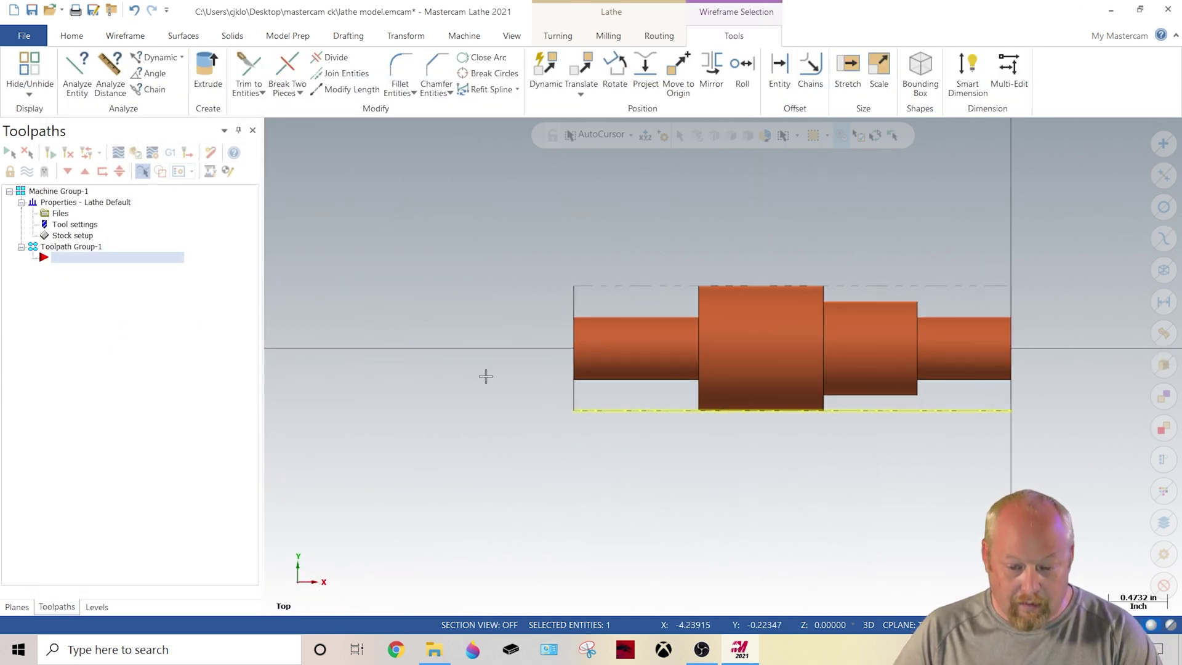
{"action": "key", "text": "Escape"}
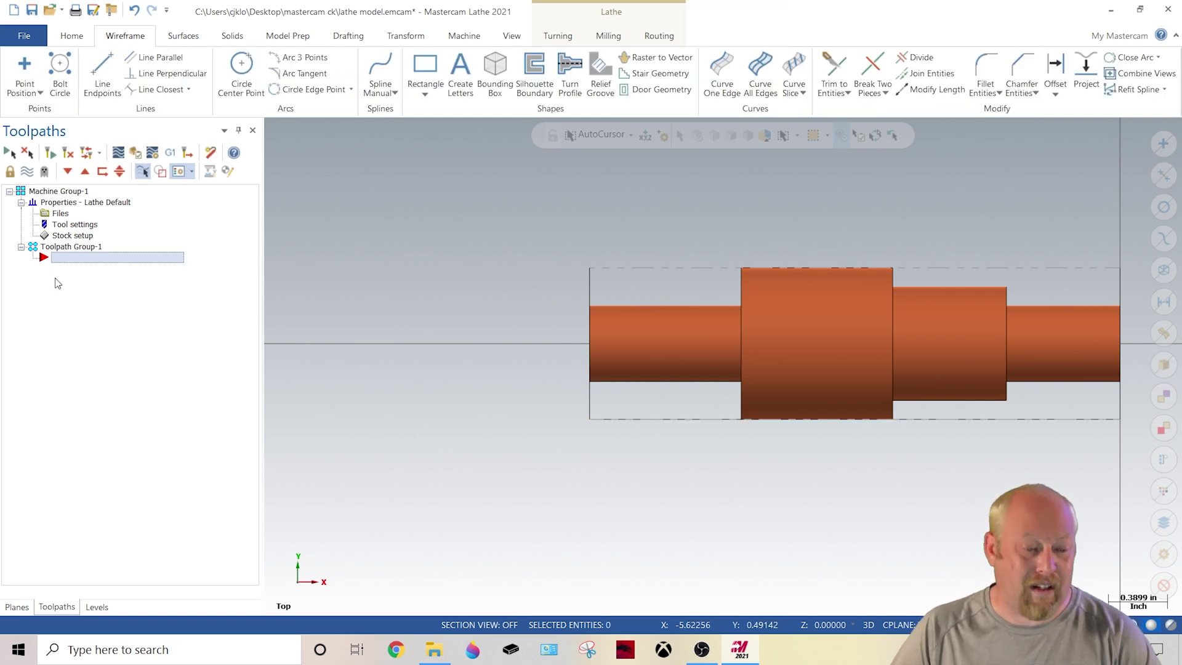
Set left-spindle chuck jaws to position From stock with a 1.2 grip length.
{"action": "left_click", "coordinate": [61, 237]}
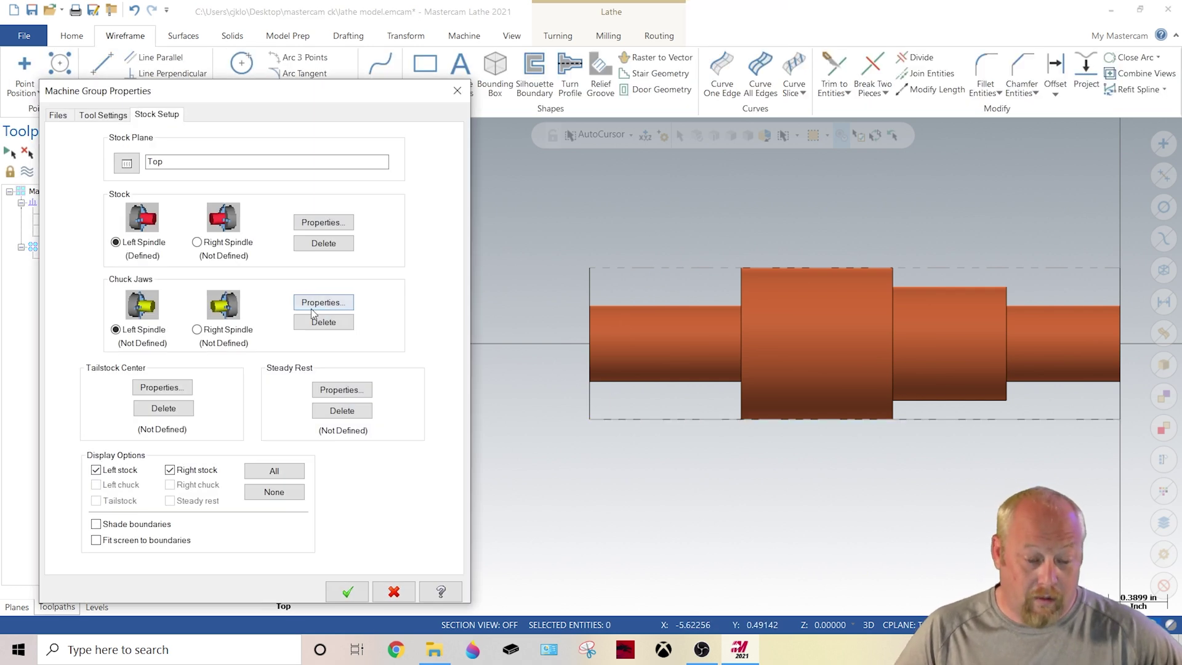
{"action": "left_click", "coordinate": [314, 303]}
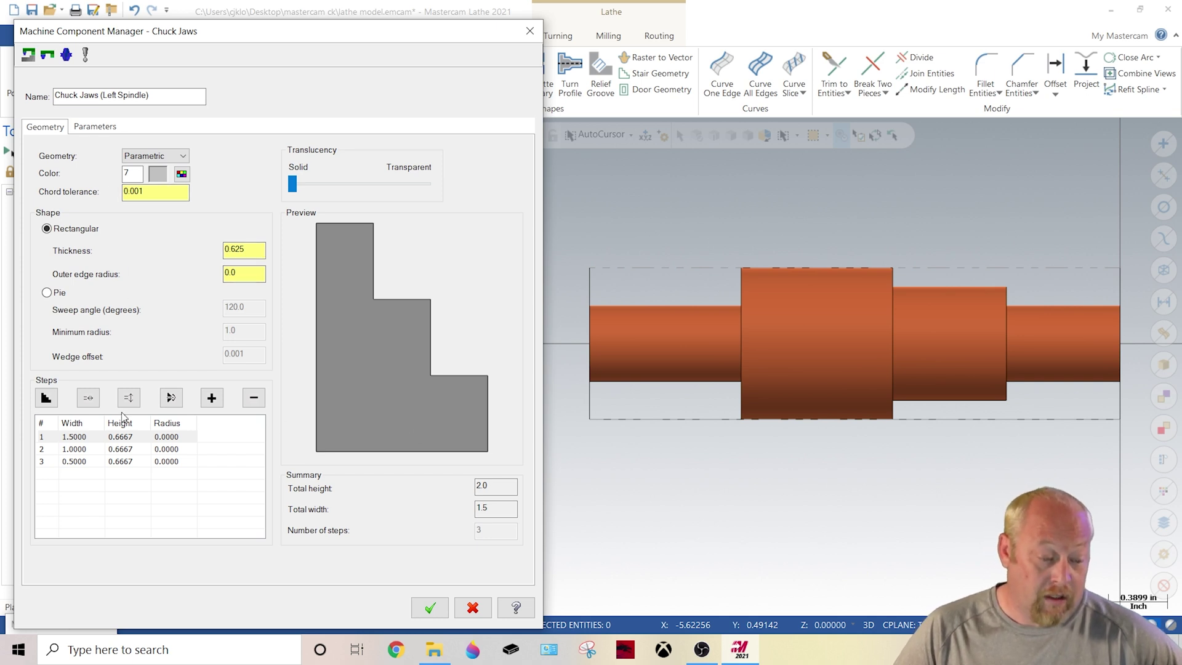
{"action": "left_click", "coordinate": [95, 127]}
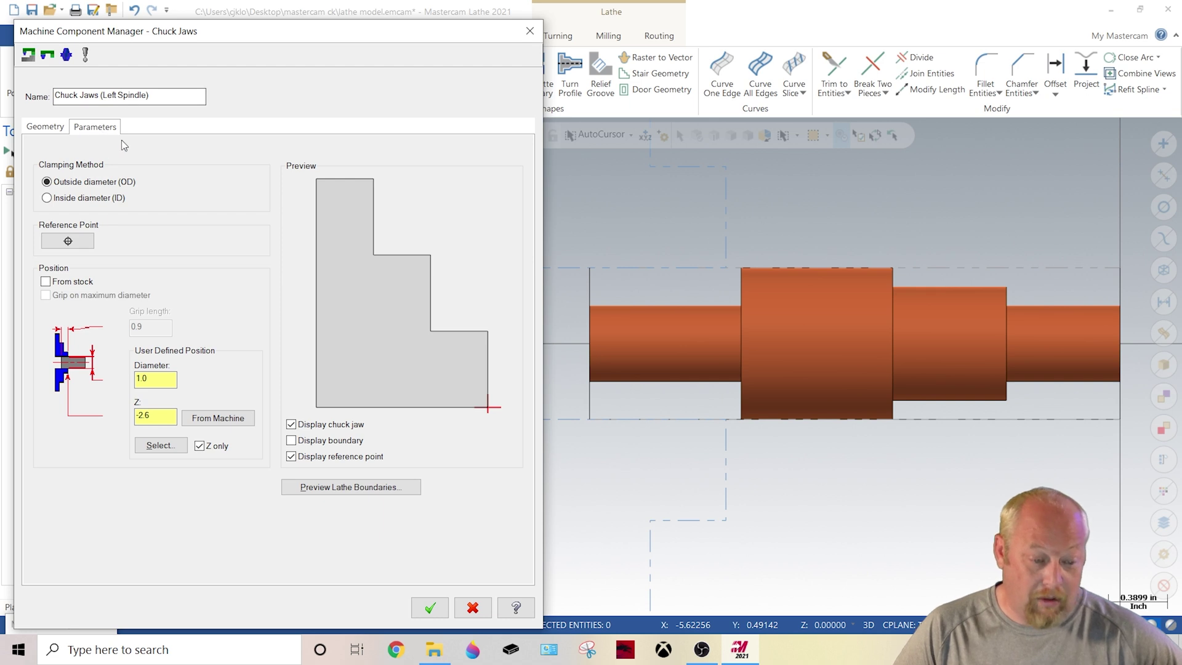
{"action": "left_click", "coordinate": [47, 282]}
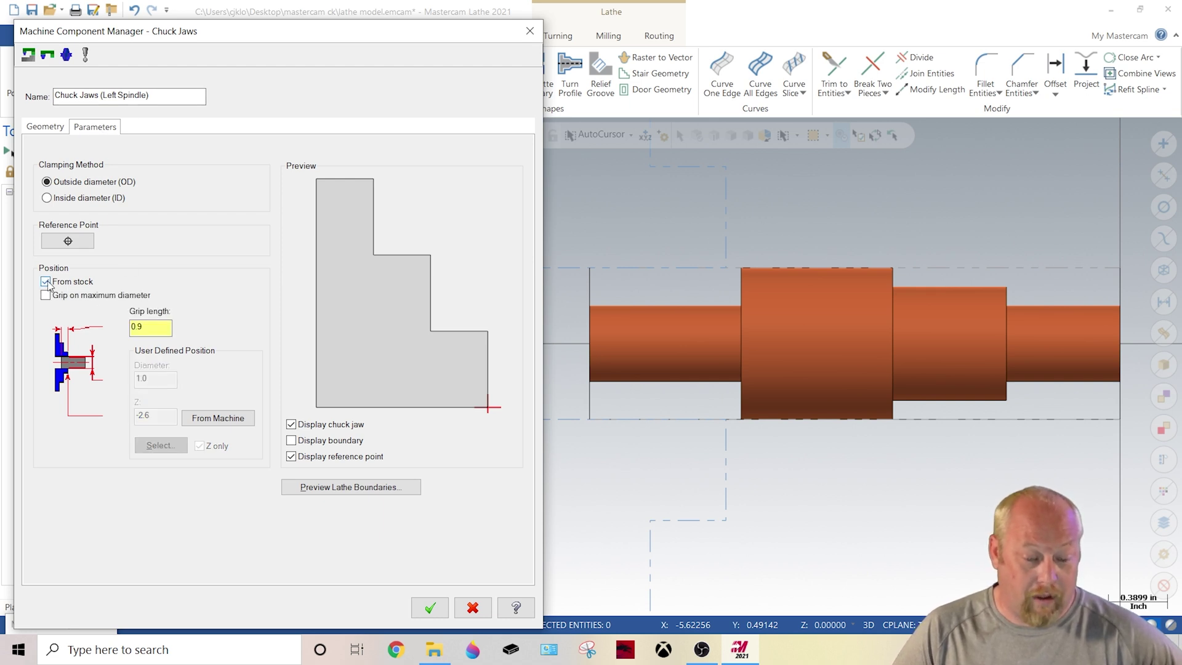
{"action": "double_click", "coordinate": [158, 332]}
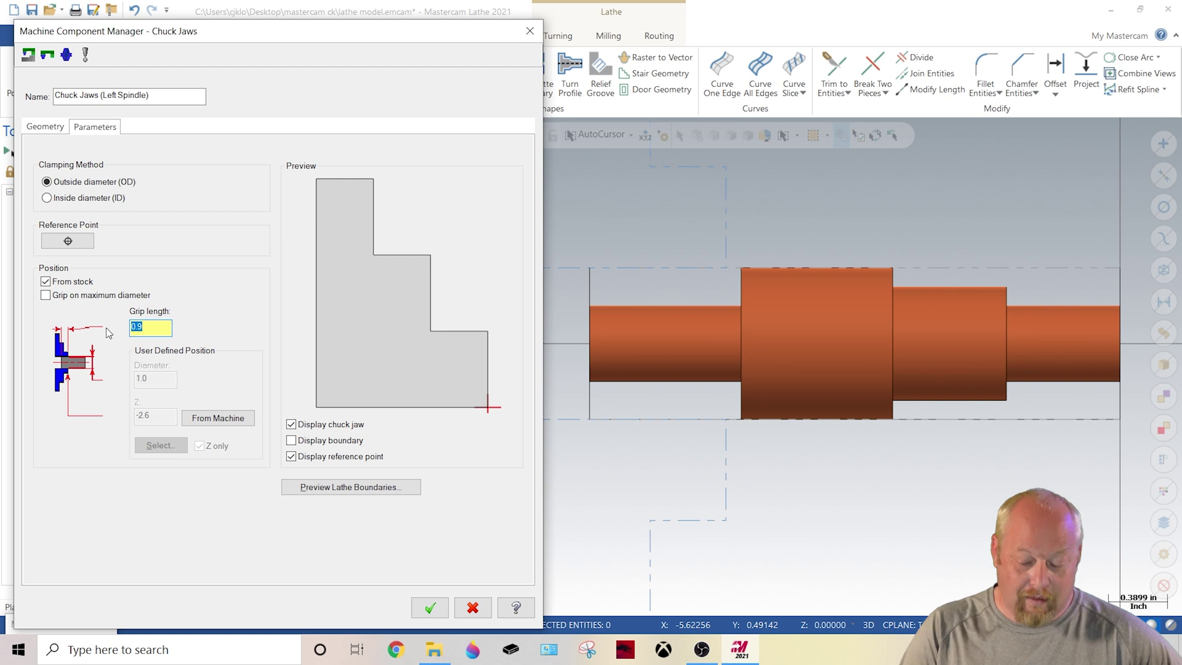
{"action": "type", "text": "1.2"}
{"action": "key", "text": "Return"}
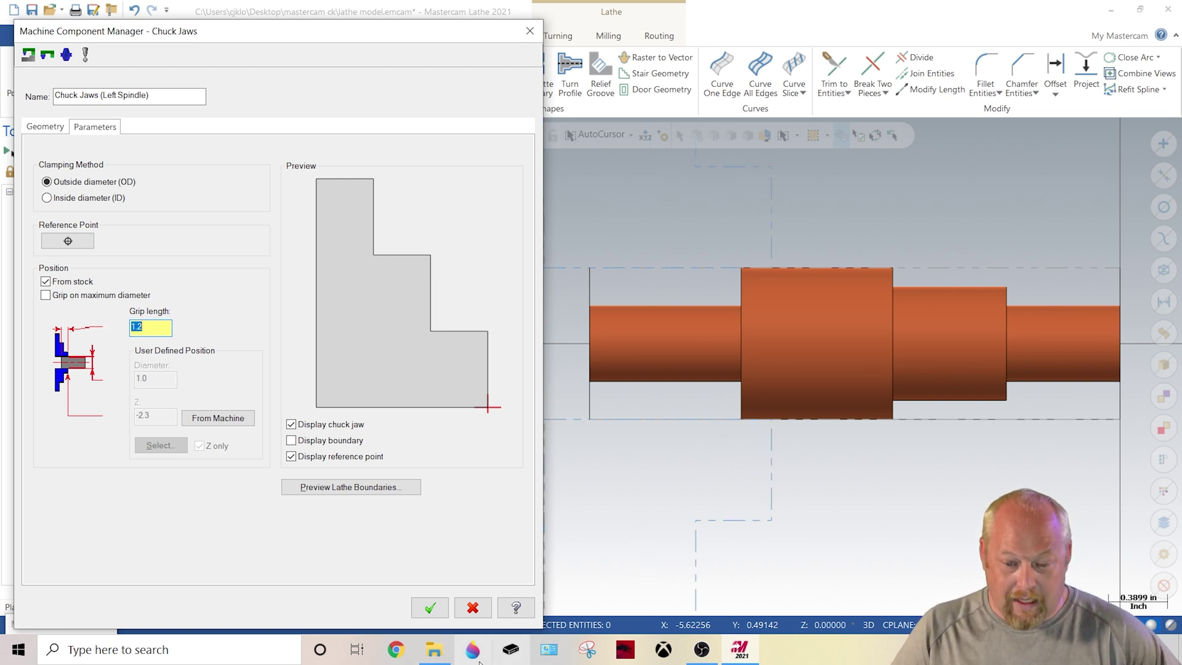
{"action": "left_click", "coordinate": [430, 609]}
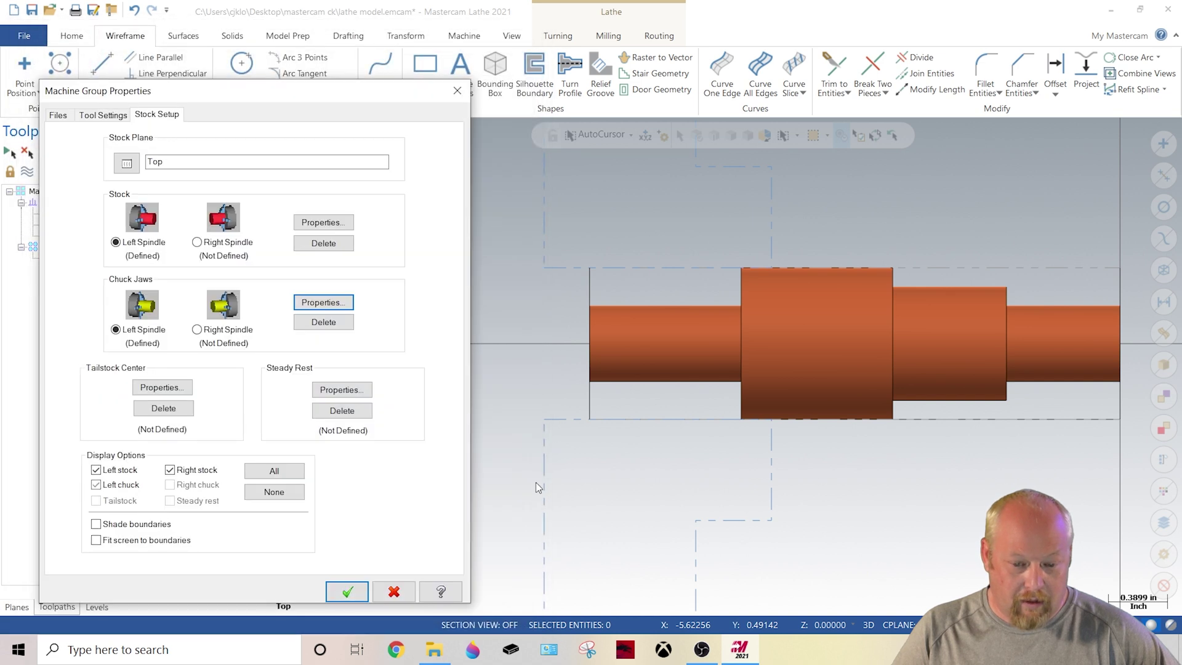
{"action": "left_click", "coordinate": [347, 592]}
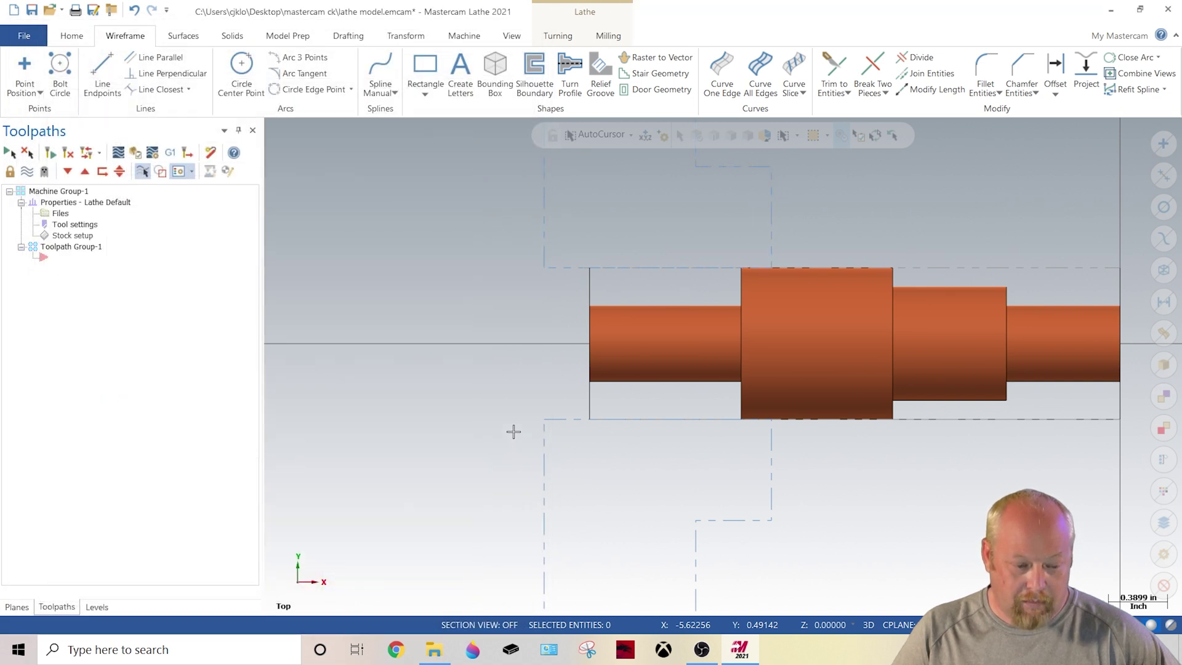
{"action": "scroll", "coordinate": [508, 418], "scroll_direction": "down", "scroll_amount": 2}
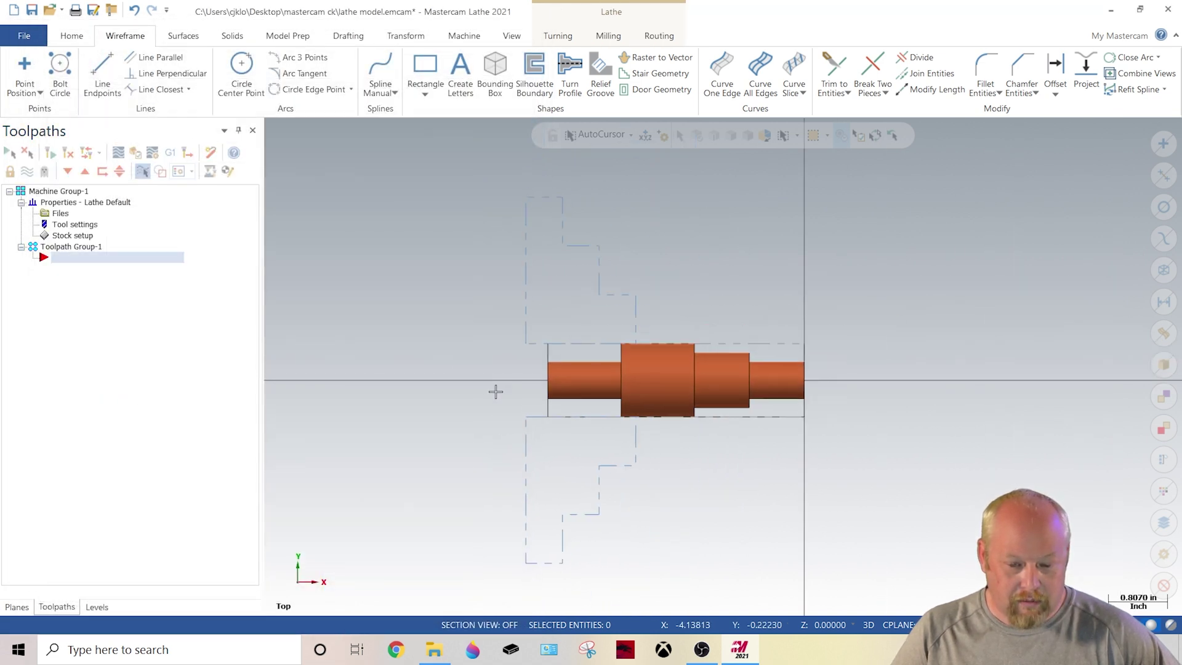
{"action": "right_click", "coordinate": [452, 345]}
{"action": "left_click", "coordinate": [435, 386]}
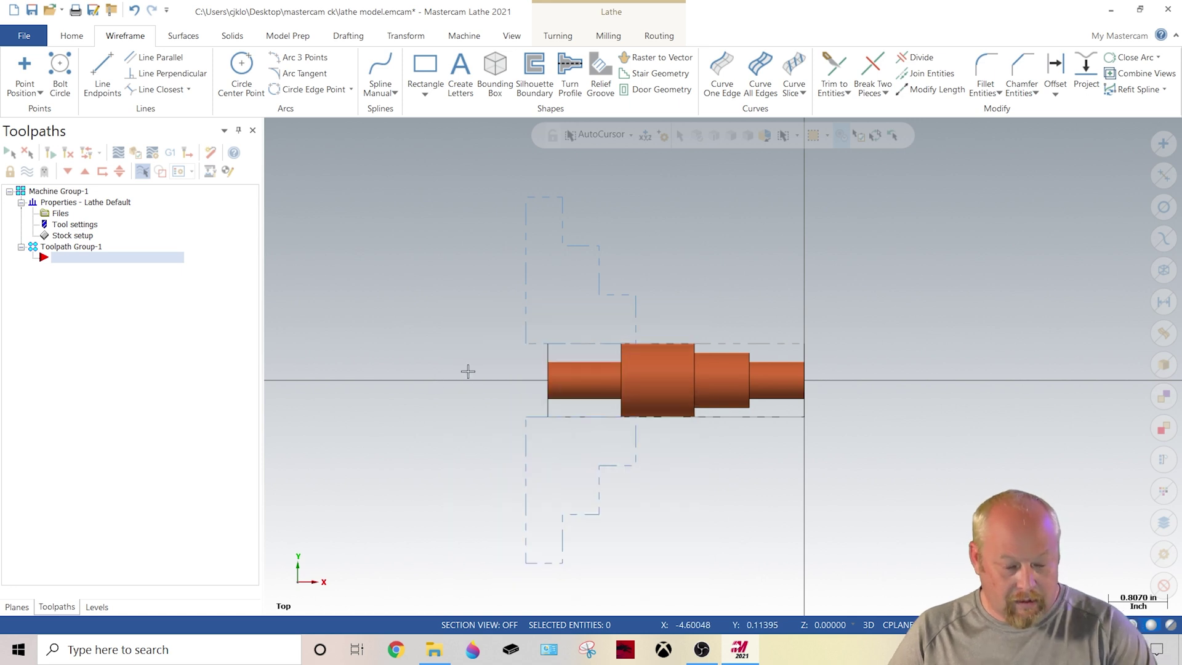
{"action": "scroll", "coordinate": [472, 367], "scroll_direction": "up", "scroll_amount": 5}
{"action": "scroll", "coordinate": [607, 387], "scroll_direction": "down", "scroll_amount": 4}
{"action": "scroll", "coordinate": [609, 384], "scroll_direction": "down", "scroll_amount": 1}
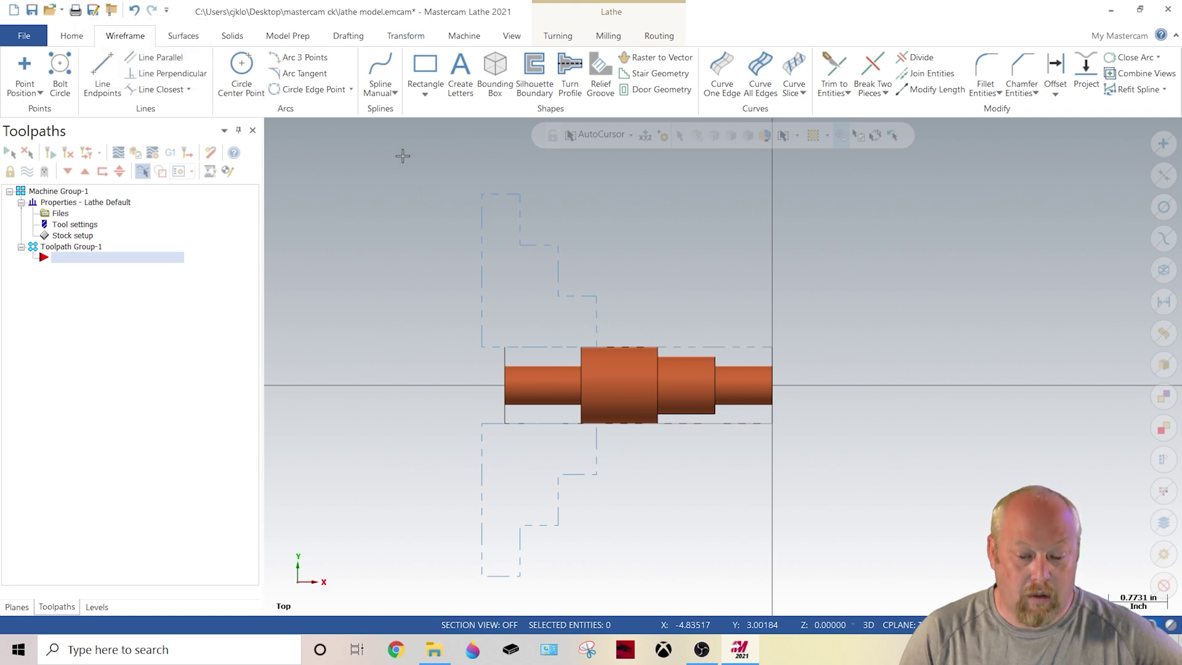
Try creating a setup sheet from the Machine tab and dismiss the no-operations warning.
{"action": "left_click", "coordinate": [552, 37]}
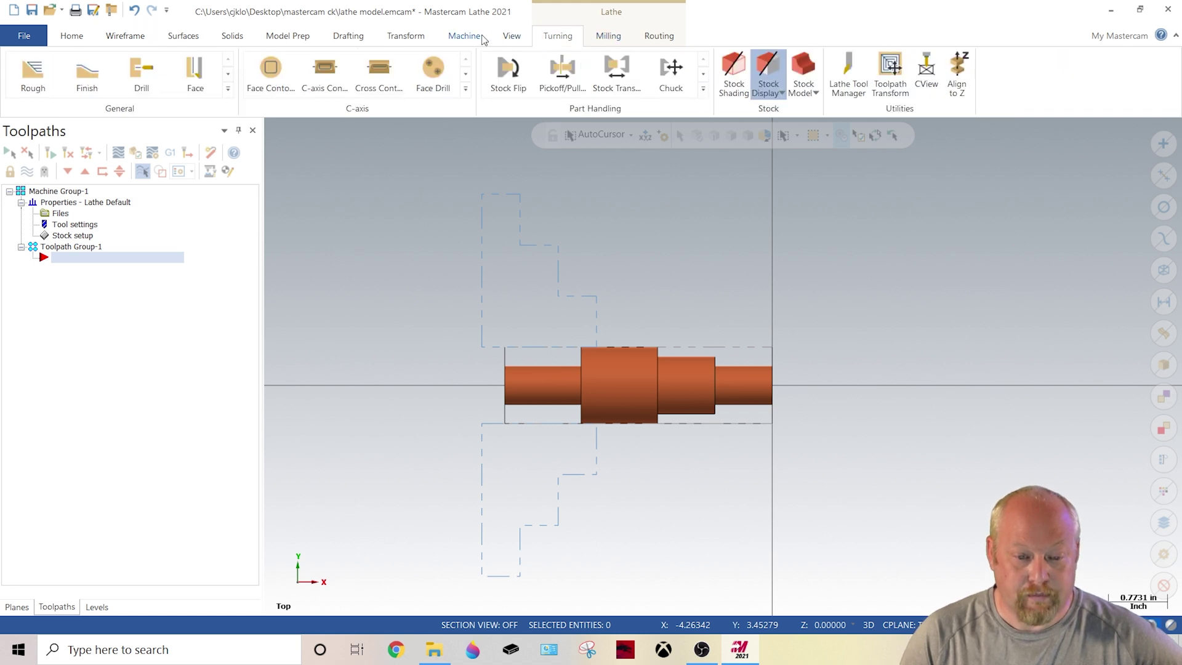
{"action": "left_click", "coordinate": [464, 35]}
{"action": "left_click", "coordinate": [451, 72]}
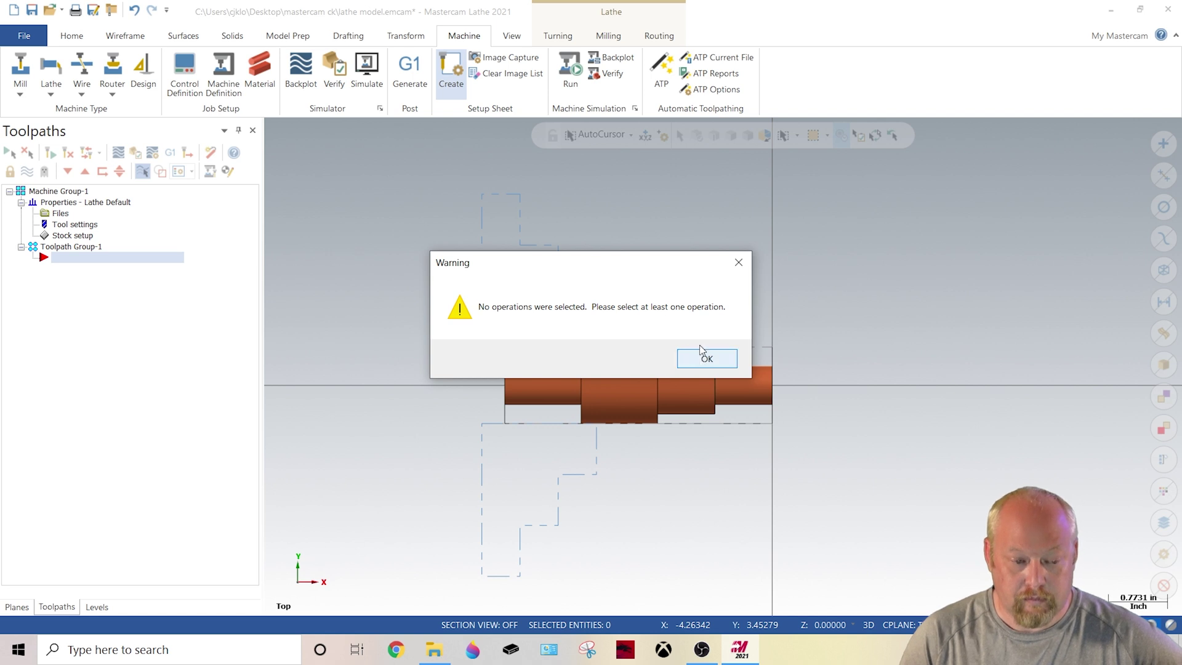
{"action": "left_click", "coordinate": [738, 262]}
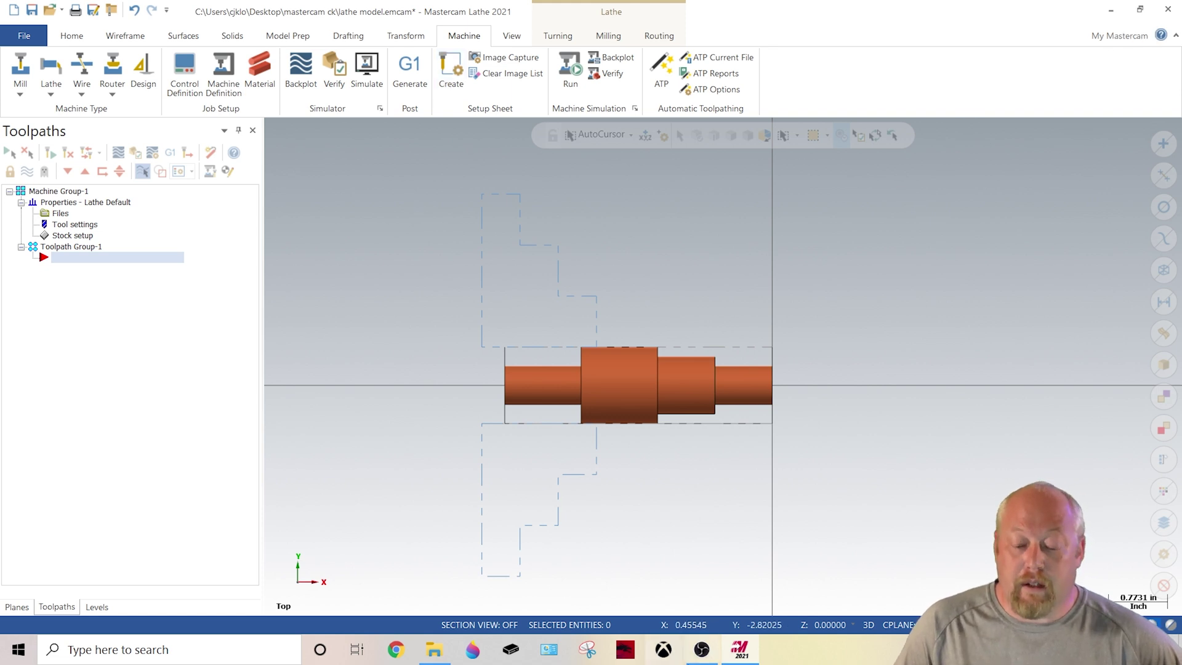
{"action": "mouse_move", "coordinate": [702, 654]}
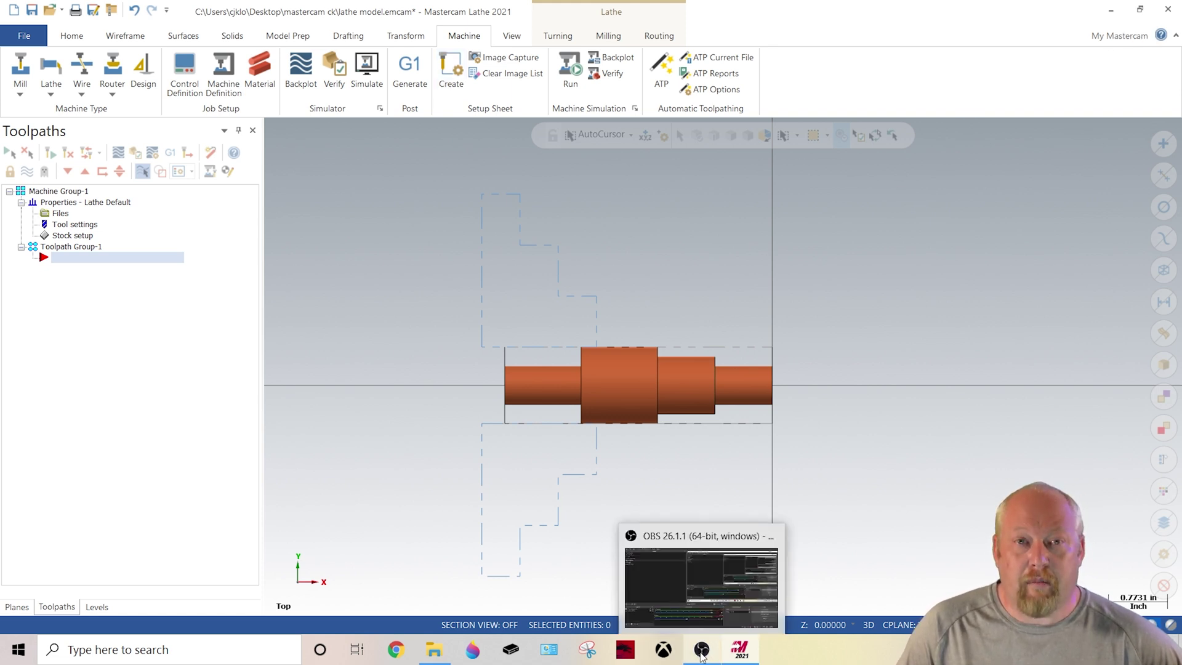